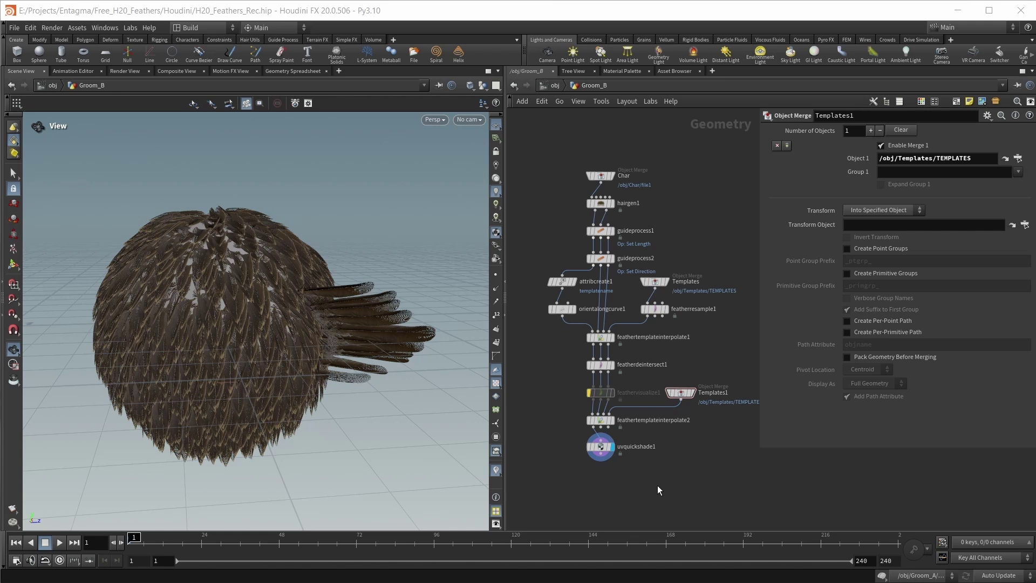
Move the Templates1, feathertemplateinterpolate2 and uvquickshade1 nodes together to the left of the main node chain
left_click_drag(555, 415, 613, 461)
left_click(680, 394, "shift")
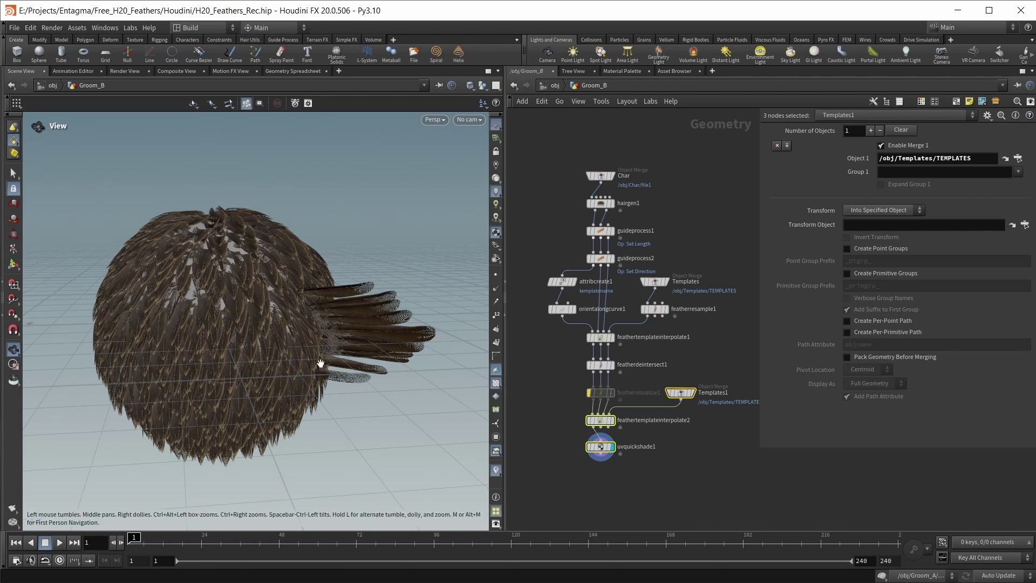
scroll(656, 458, "down", 2)
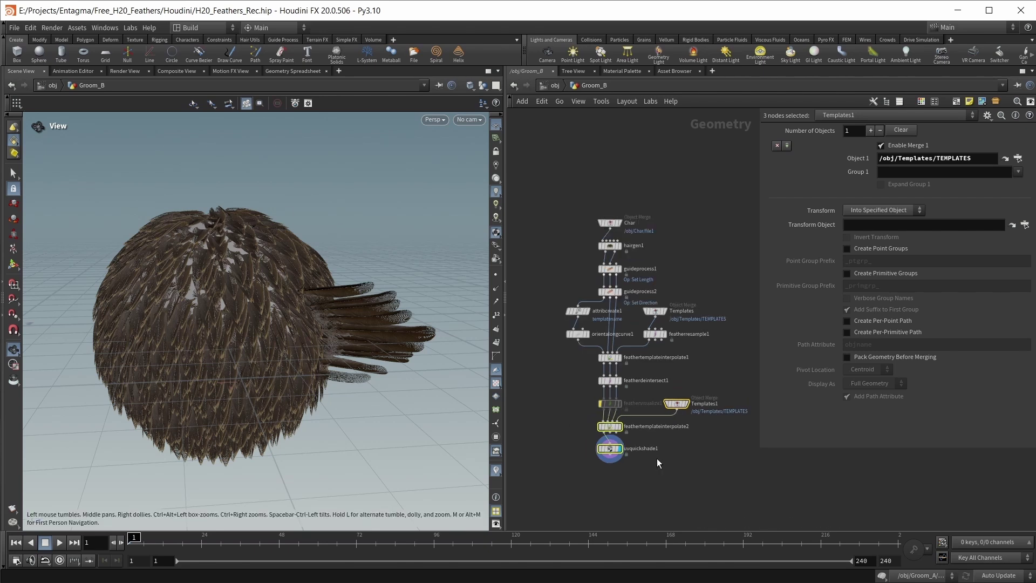
middle_click_drag(656, 459, 750, 404)
left_click_drag(691, 360, 564, 402)
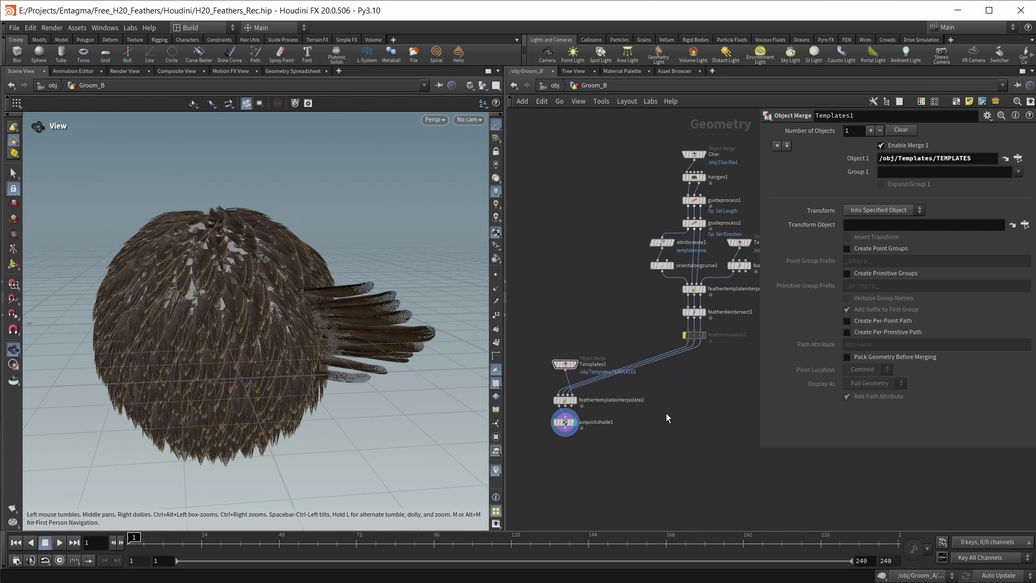
Display the output of the bypassed feathervisualize1 node in the viewport
middle_click_drag(709, 344, 658, 325)
scroll(658, 324, "up", 2)
left_click(651, 312)
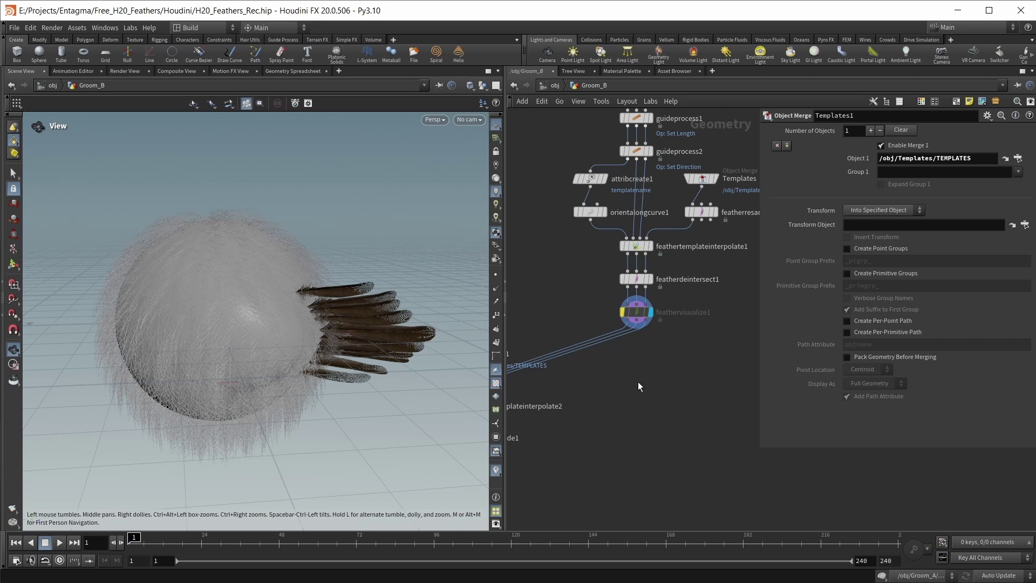
middle_click_drag(667, 389, 636, 378)
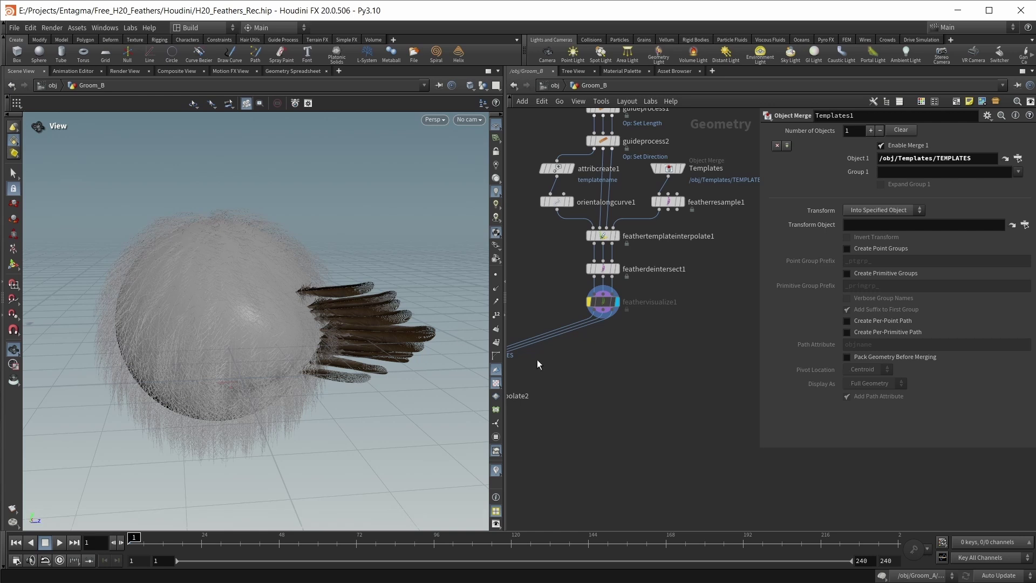
Add a Feather Resample node below feathervisualize1, wire it to all three outputs, and display it
key("Tab")
type("fea")
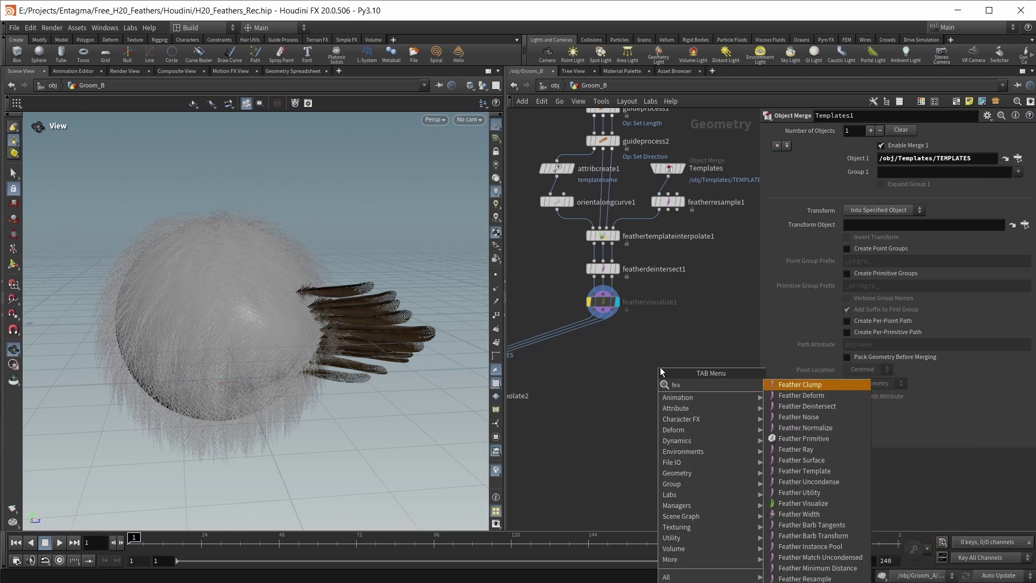
type("therres")
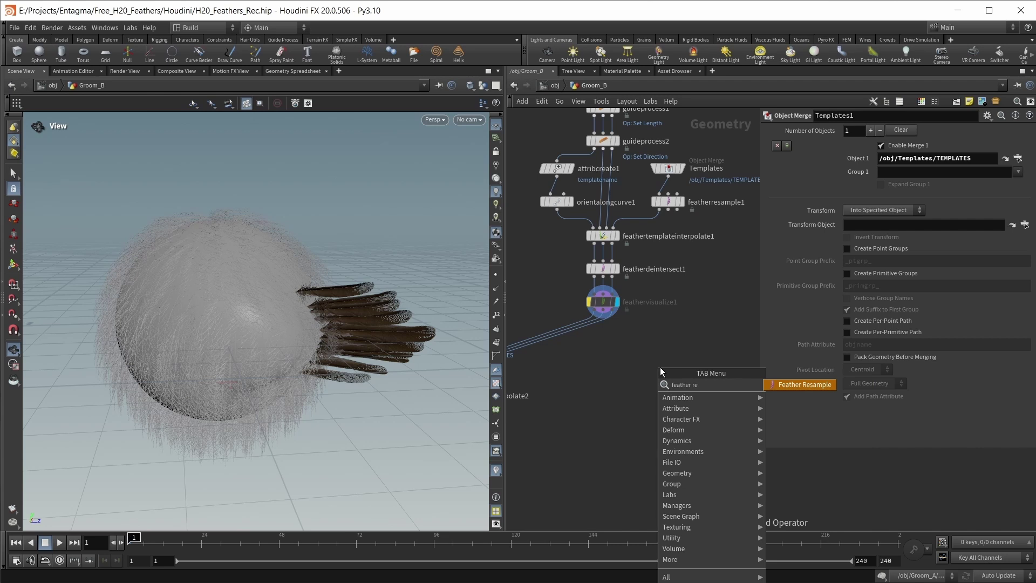
key("Return")
left_click(660, 367)
scroll(624, 348, "up", 2)
left_click_drag(584, 297, 677, 360)
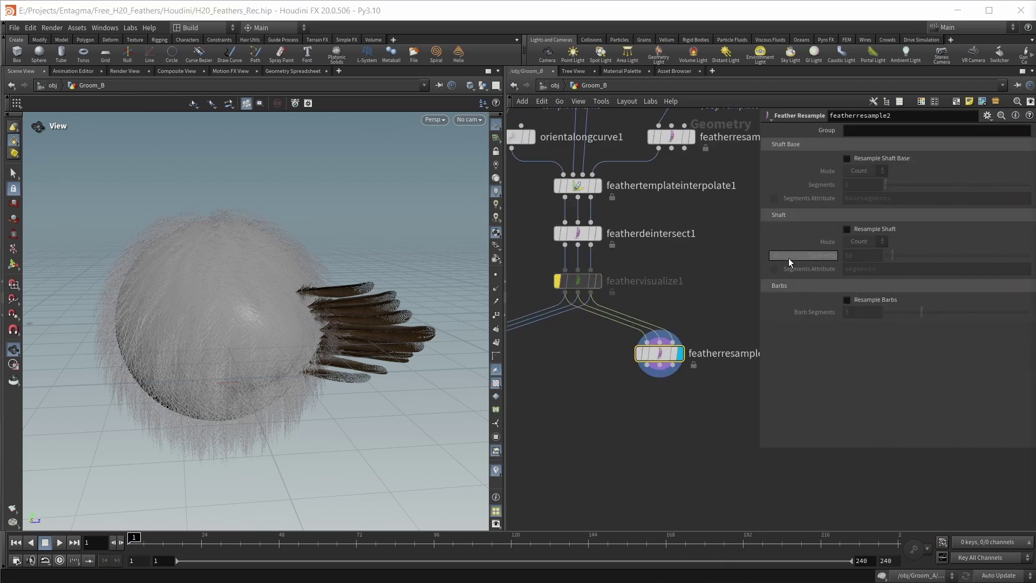
Enable shaft and barb resampling on featherresample2, with 4 shaft segments and 1 barb segment
left_click(867, 231)
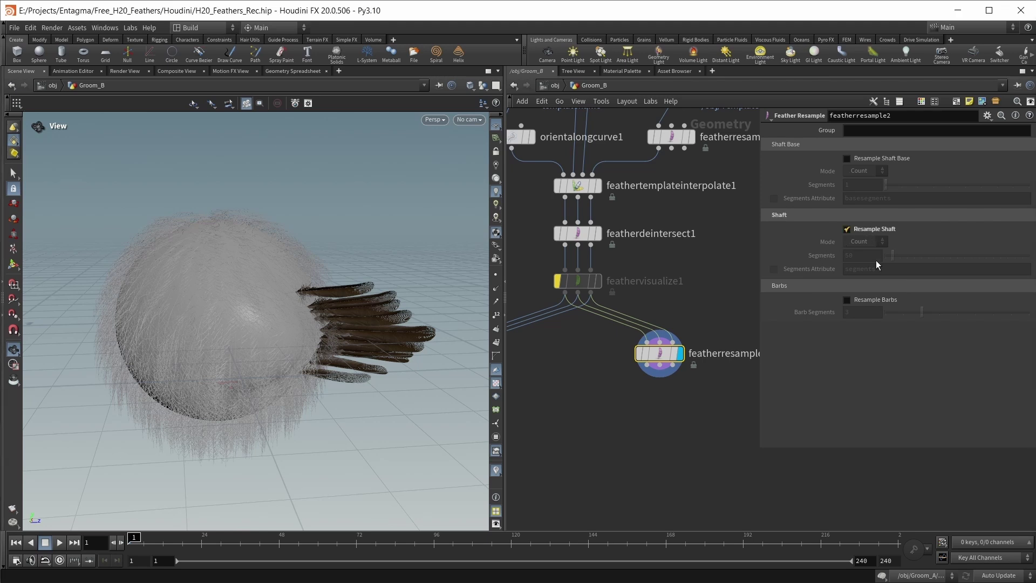
left_click(878, 300)
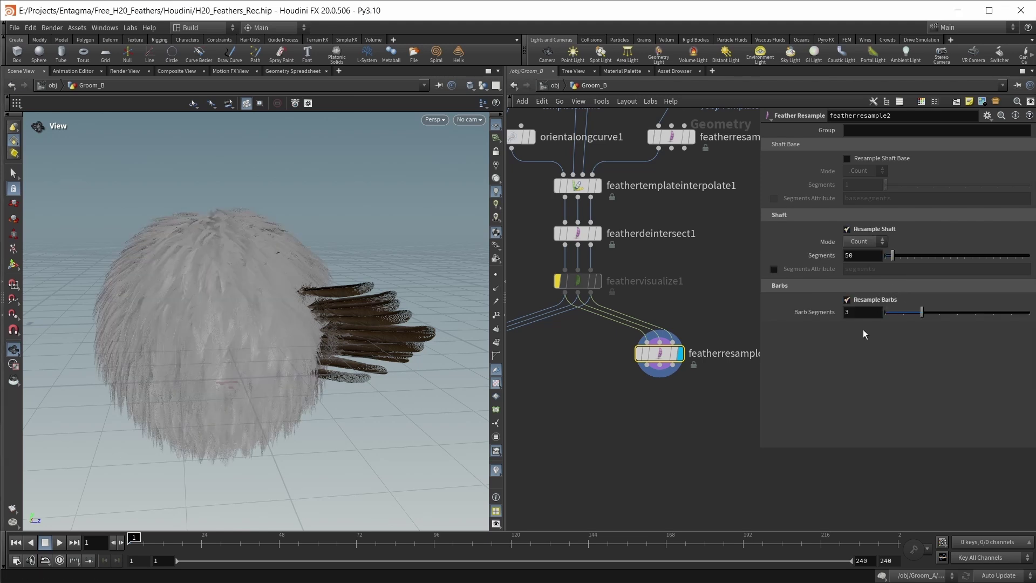
left_click(856, 255)
type("4")
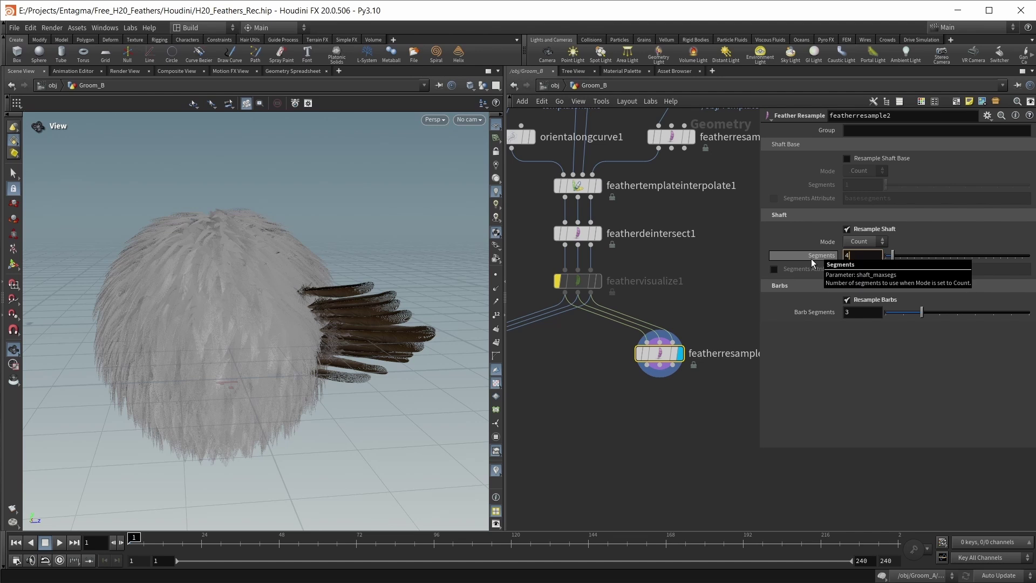
key("Return")
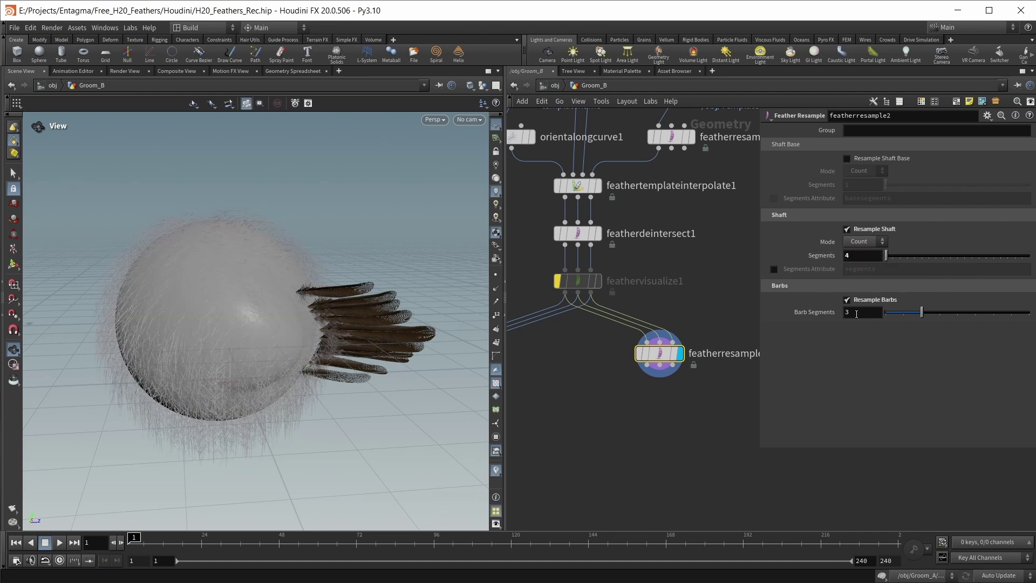
left_click(862, 312)
type("1")
key("Return")
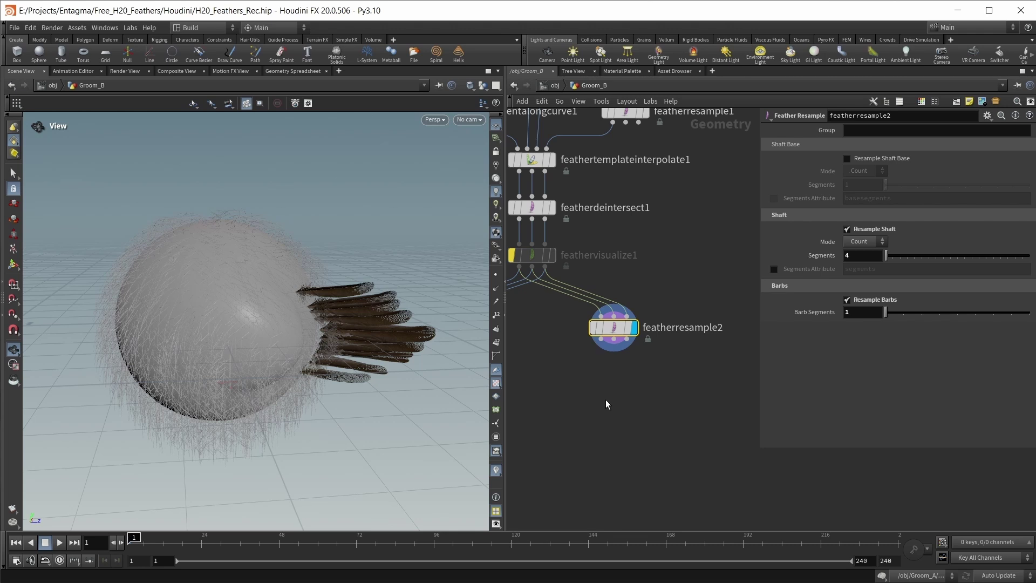
Add a Feather Surface node below featherresample2, connect all three outputs to its matching inputs, and display it
key("Tab")
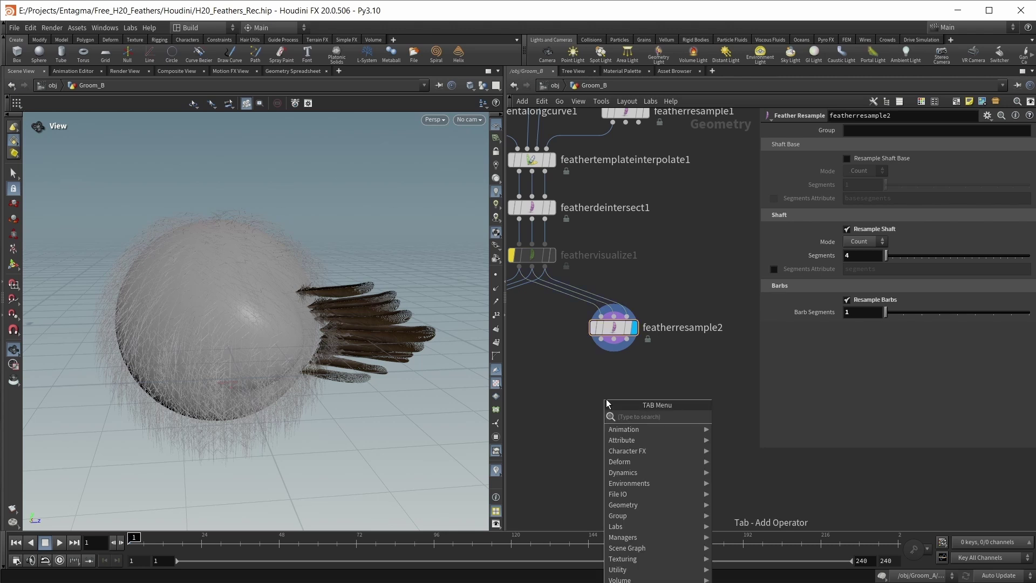
type("feather")
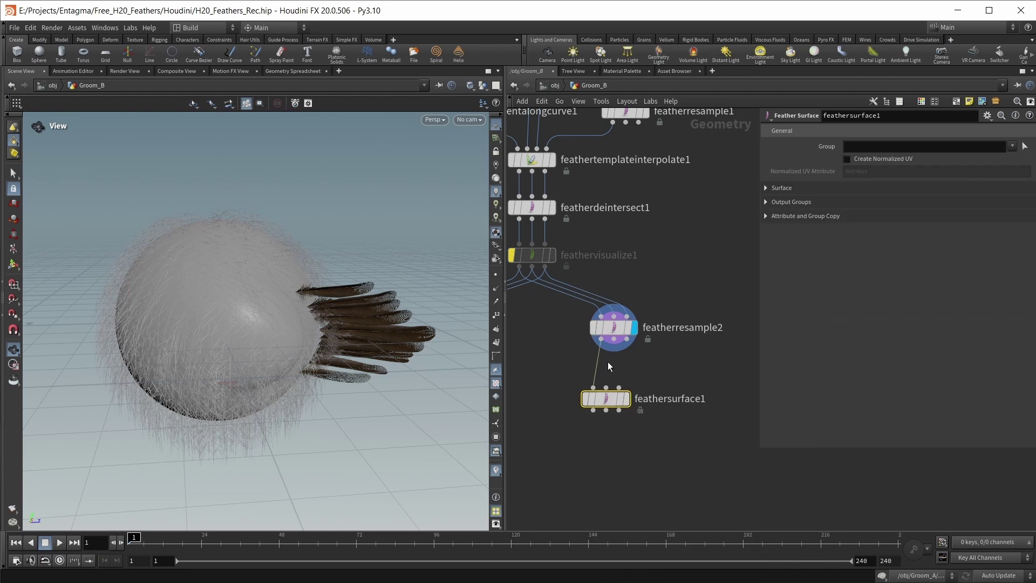
left_click(614, 339)
left_click(606, 387)
left_click(627, 339)
left_click(636, 353)
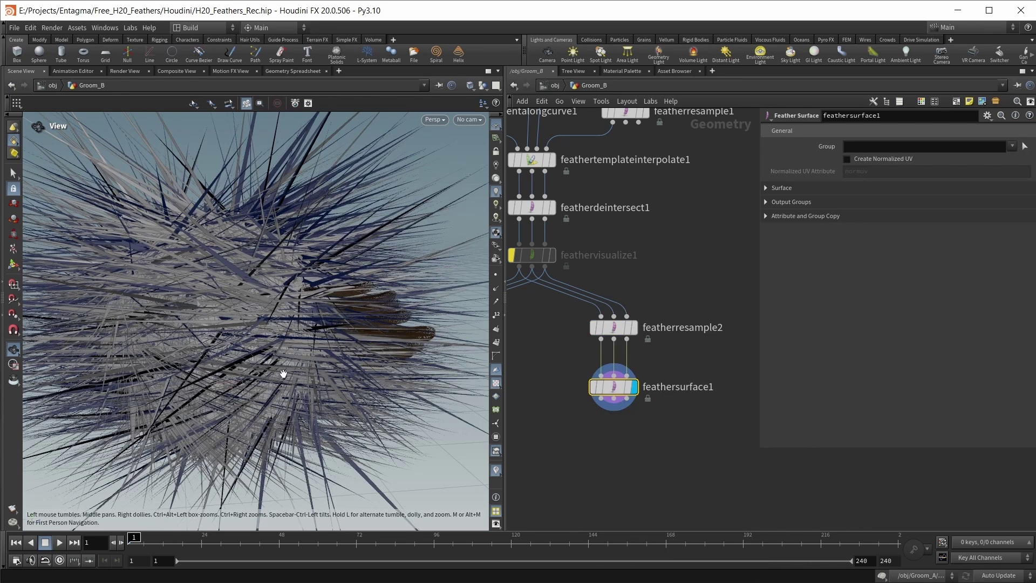
Set the shaft width of feathersurface1 to .005 and inspect the node's geometry information
left_click(767, 188)
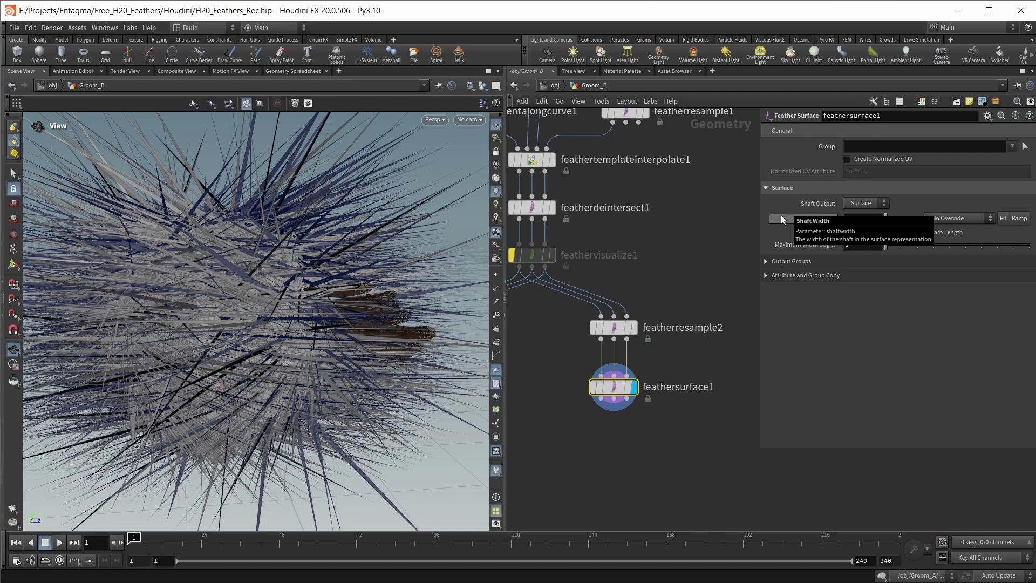
key("Return")
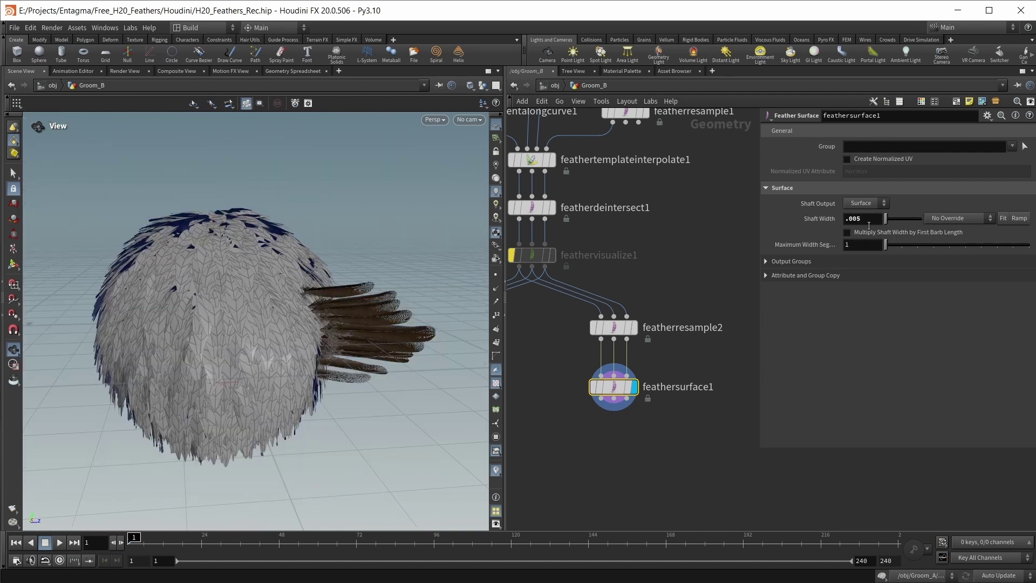
left_click(579, 386)
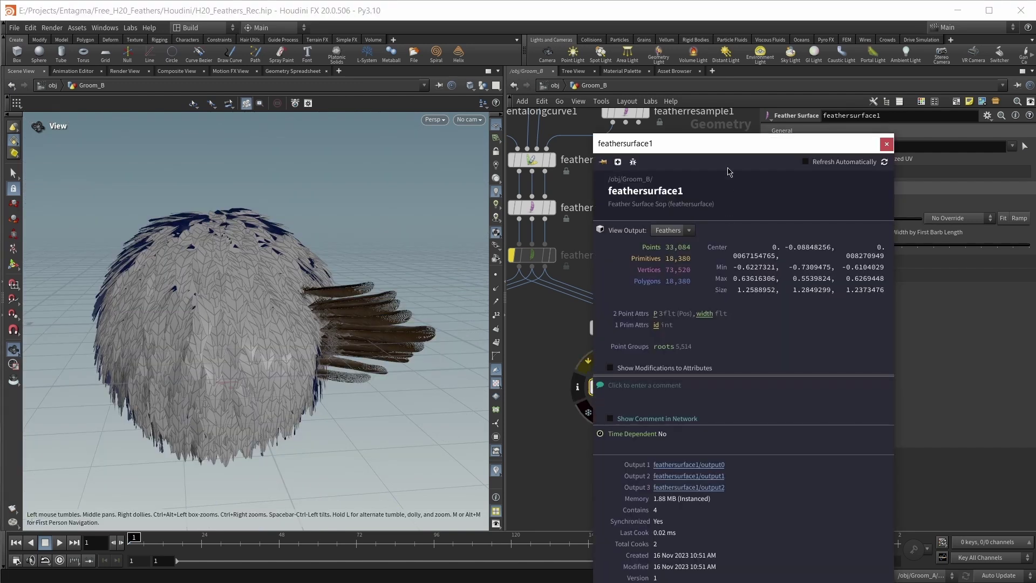
left_click_drag(735, 153, 634, 101)
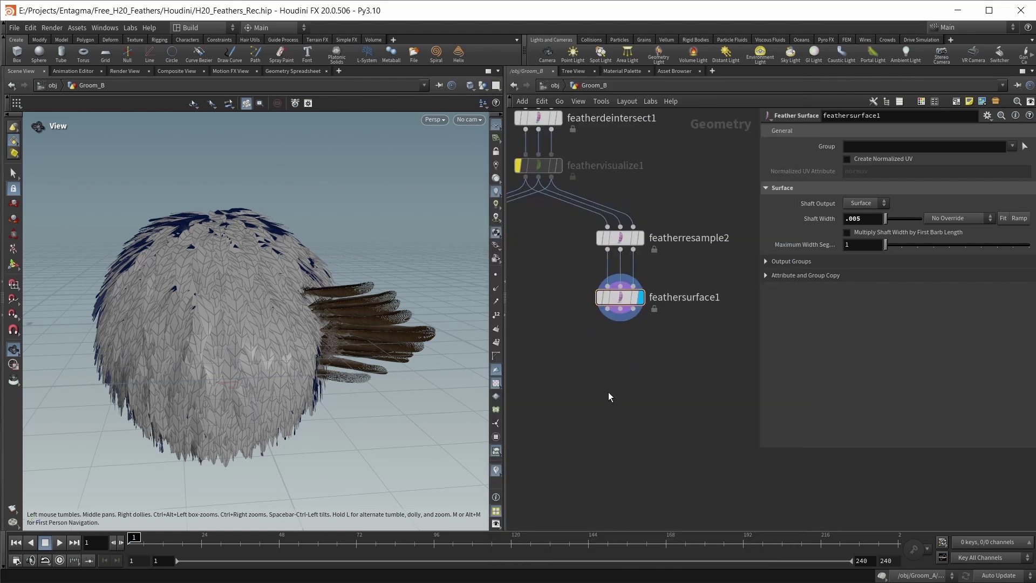
Add a Vellum Cloth constraints node, feed it feathersurface1's first output and its Skin output as third input, and display it
key("Tab")
type("vell")
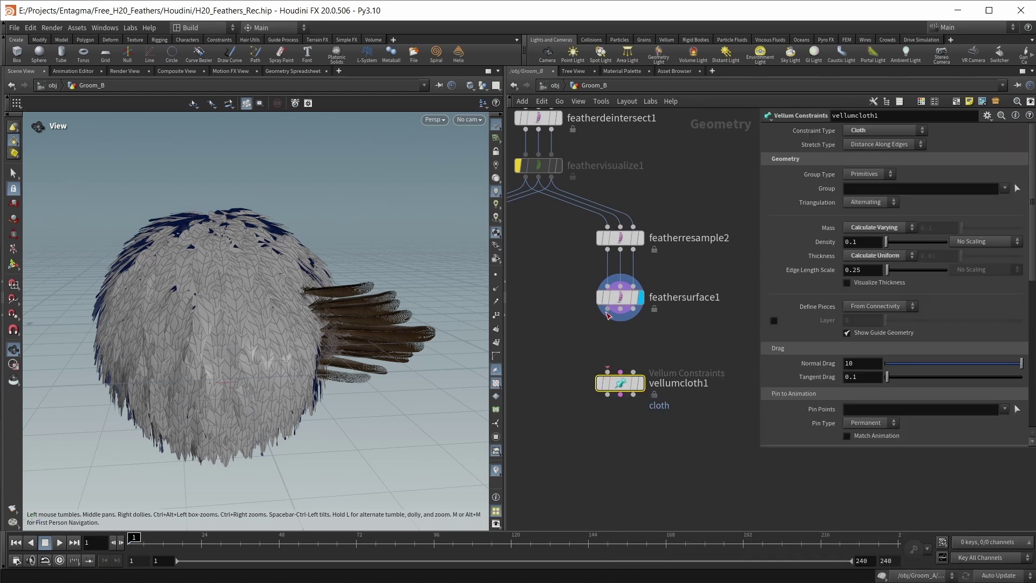
left_click_drag(607, 308, 608, 372)
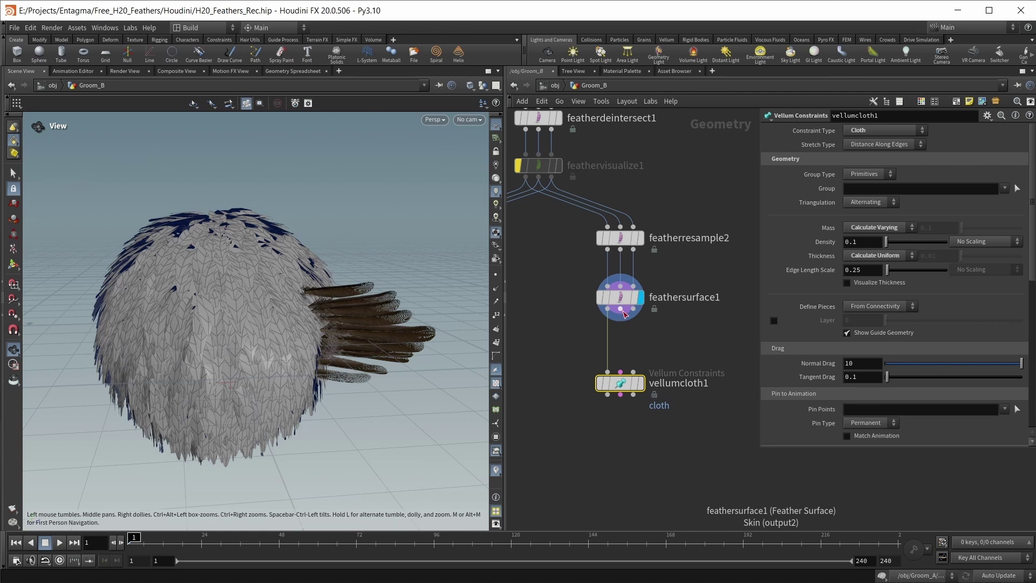
left_click_drag(623, 312, 634, 372)
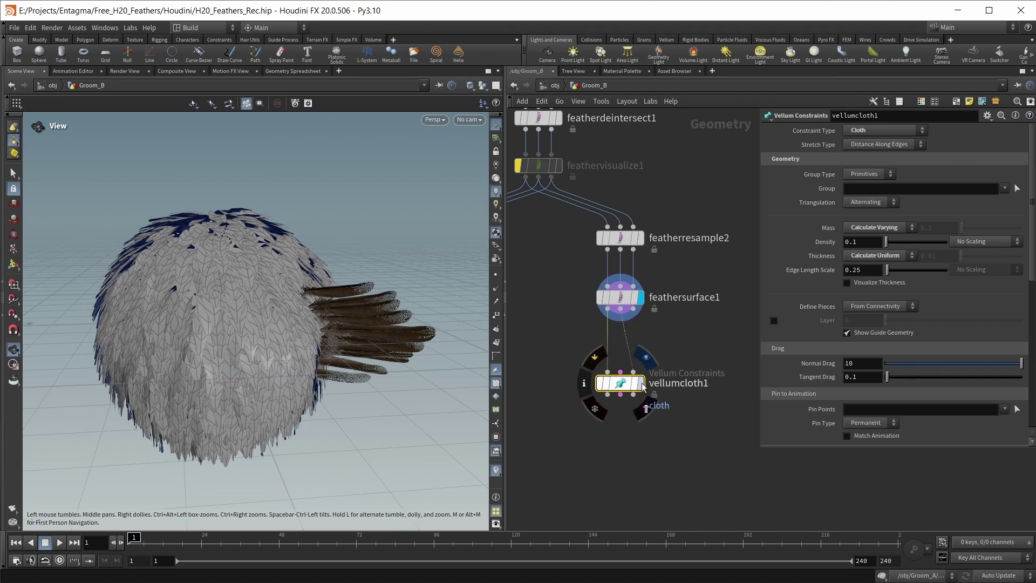
left_click(642, 384)
Pin the cloth at the roots point group and set the bend stiffness multiplier to 0.001
scroll(918, 305, "down", 4)
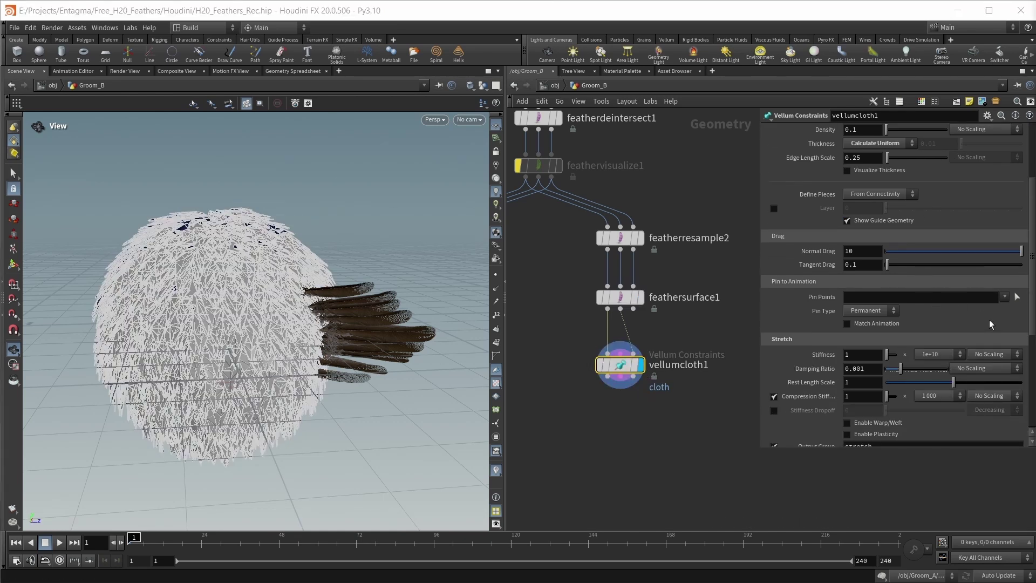
left_click(1005, 296)
left_click(965, 300)
scroll(927, 311, "down", 5)
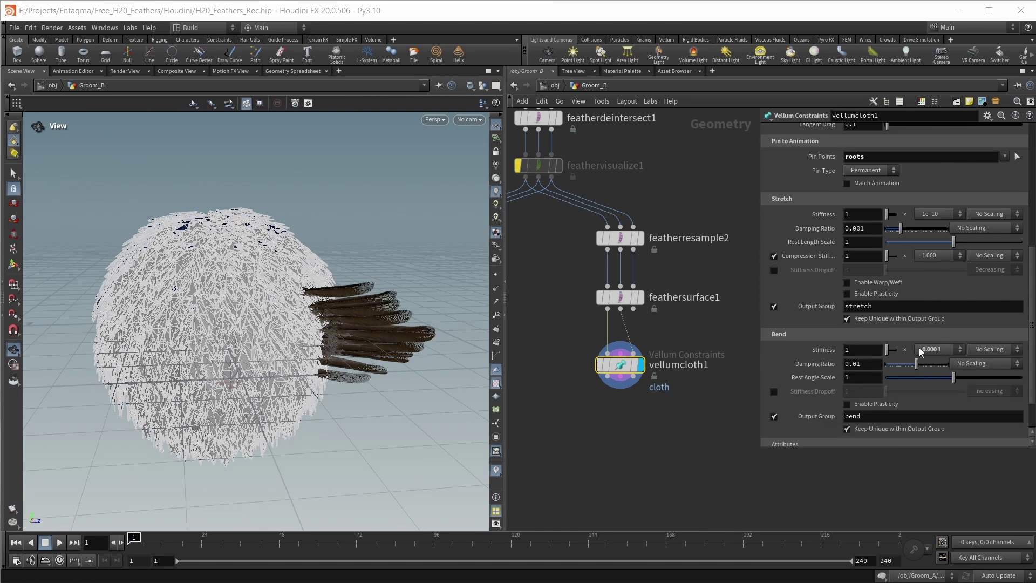
left_click(950, 351)
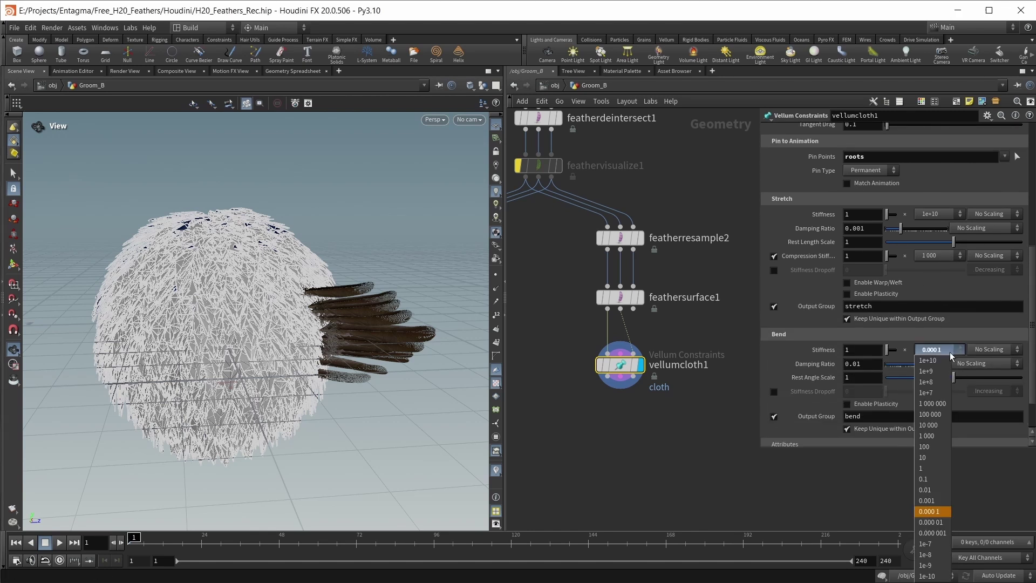
left_click(940, 500)
Add a Vellum Solver node below vellumcloth1, wire all three outputs into it, and display it
key("Tab")
type("vell")
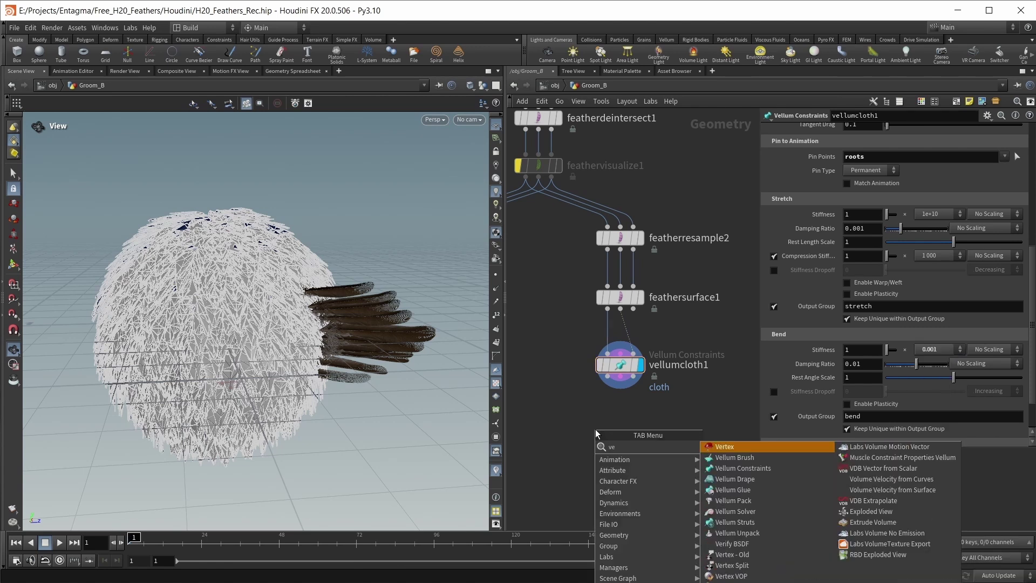
left_click(735, 501)
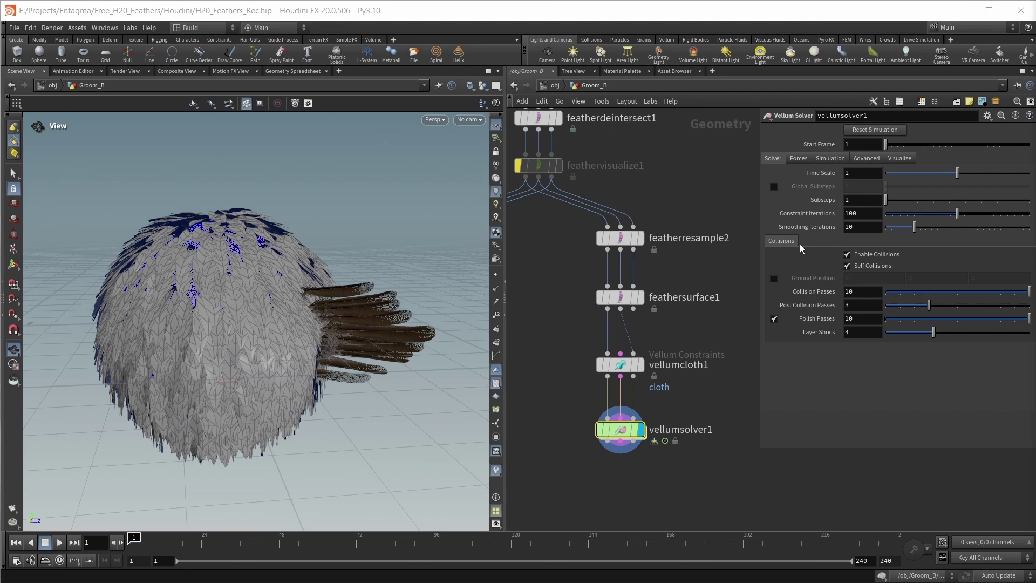
Set the solver's built-in wind to 5 along the X axis
left_click(799, 158)
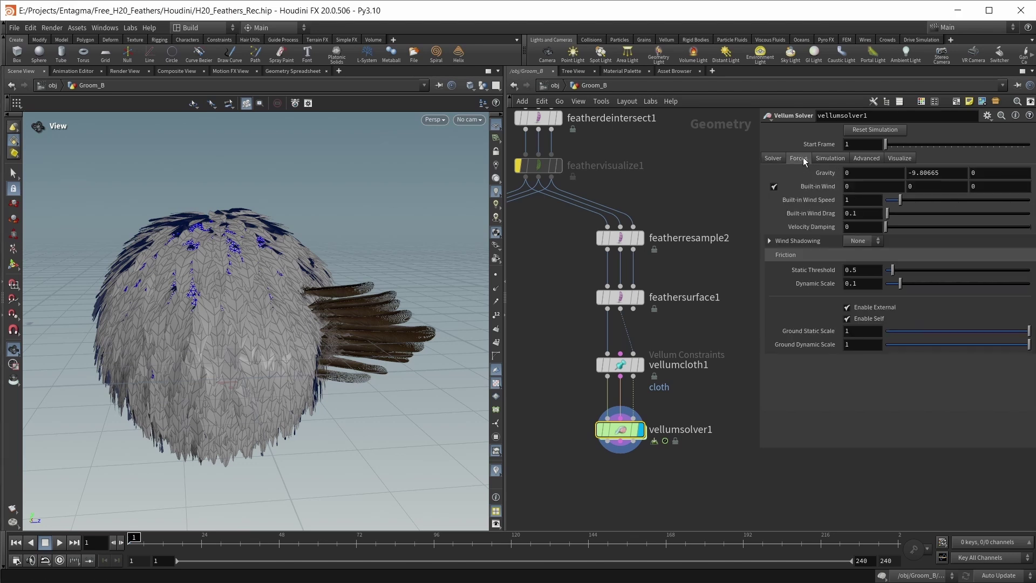
left_click(851, 186)
type("5")
key("Return")
Play the vellum simulation while examining the feathers' motion from several angles, and stop the playback
key("Up")
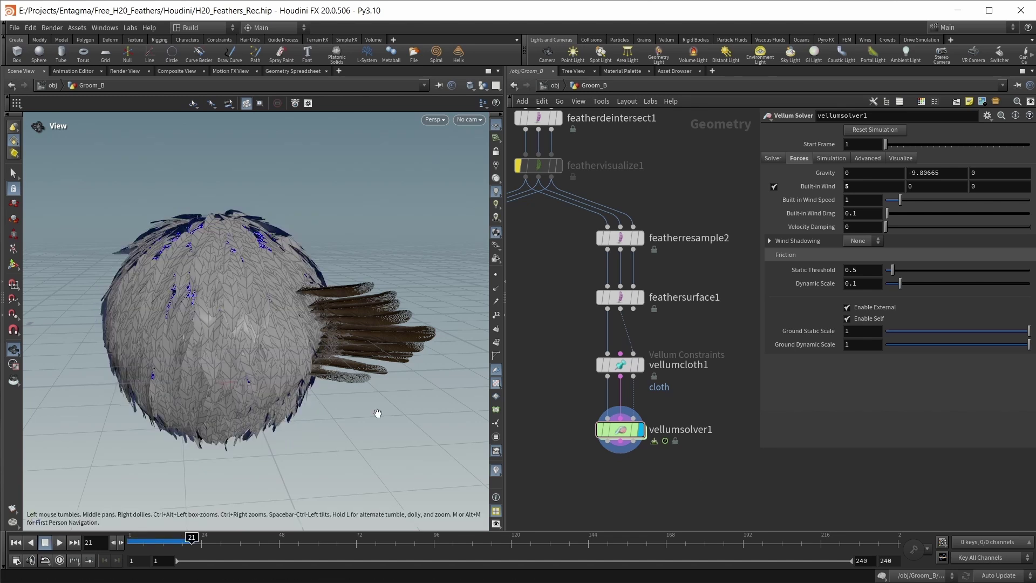
left_click_drag(222, 362, 245, 356)
middle_click_drag(245, 356, 159, 365)
left_click_drag(158, 365, 273, 351)
key("Up")
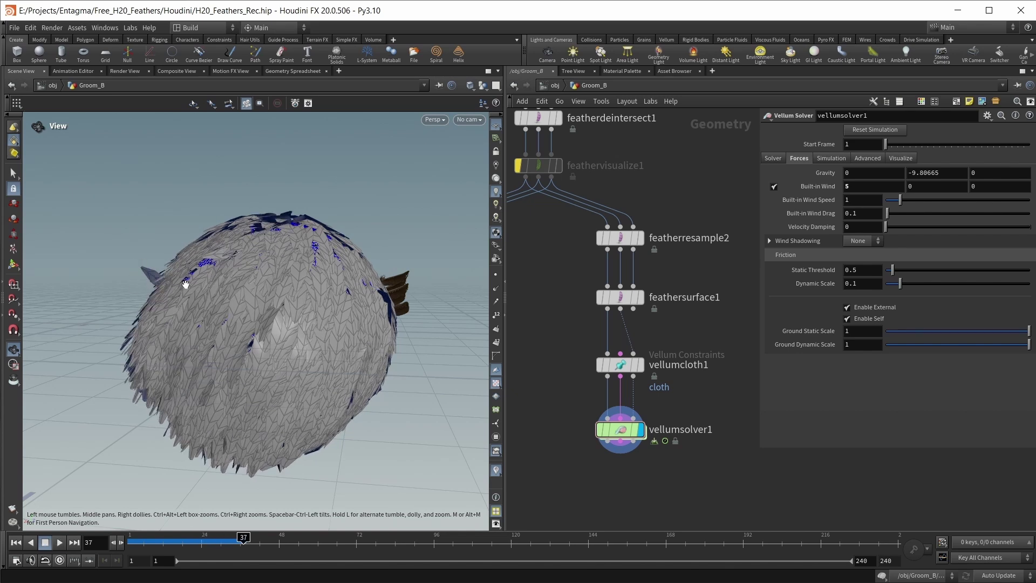
Move Templates1, feathertemplateinterpolate2 and uvquickshade1 closer to the vellum branch, leaving space above uvquickshade1
scroll(545, 341, "down", 3)
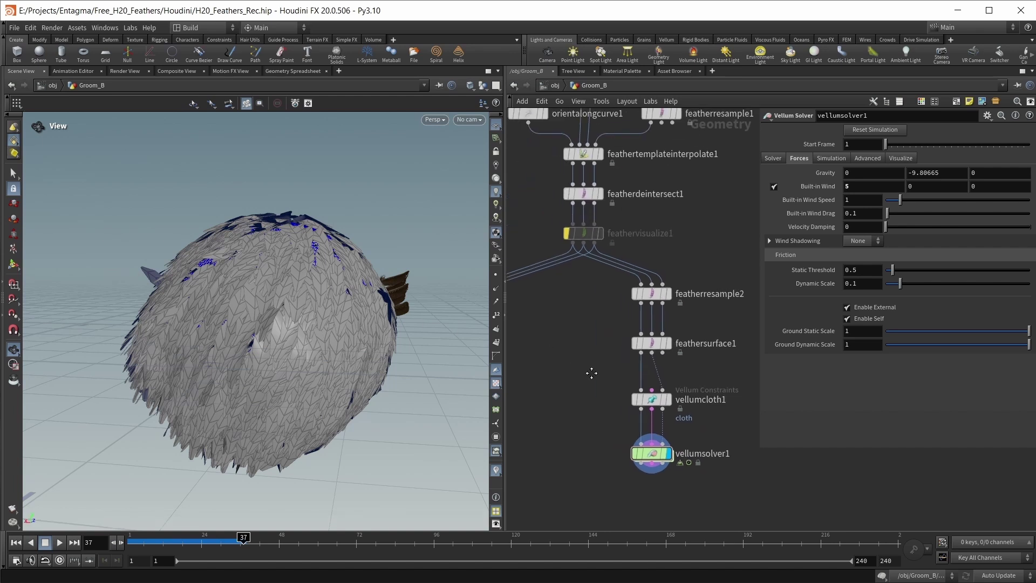
mouse_move(590, 202)
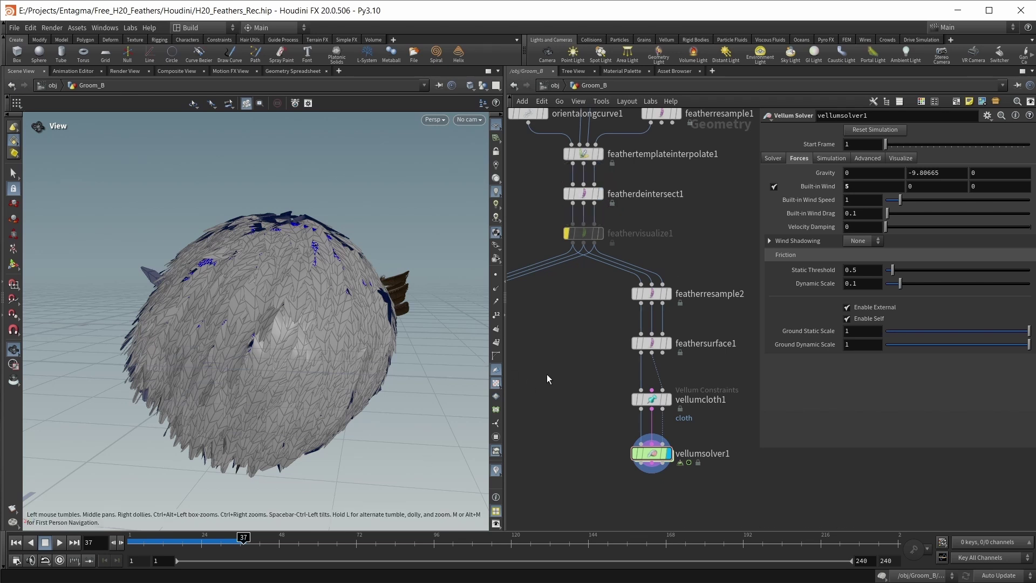
scroll(563, 383, "down", 4)
mouse_move(669, 416)
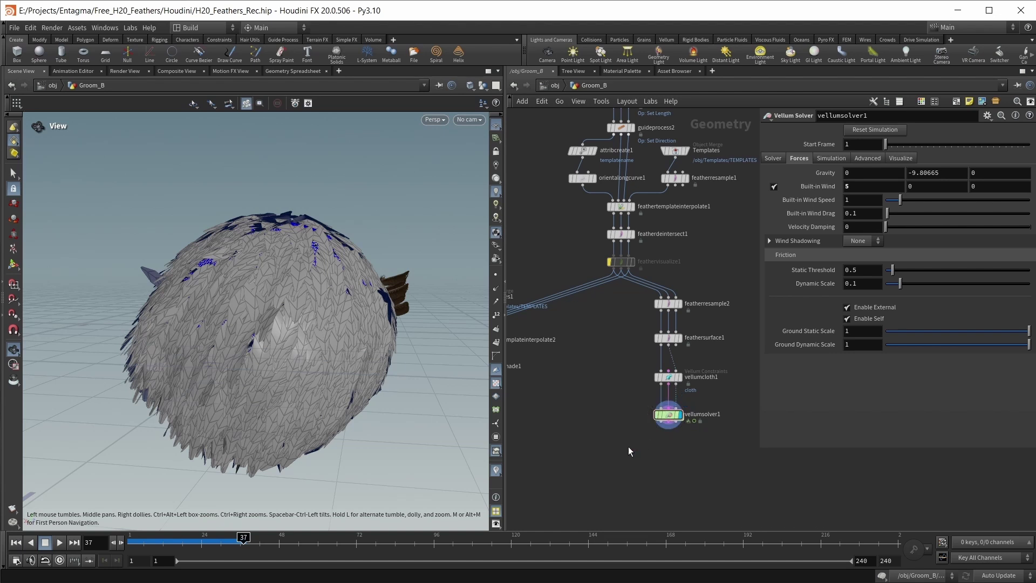
middle_click_drag(613, 452, 692, 438)
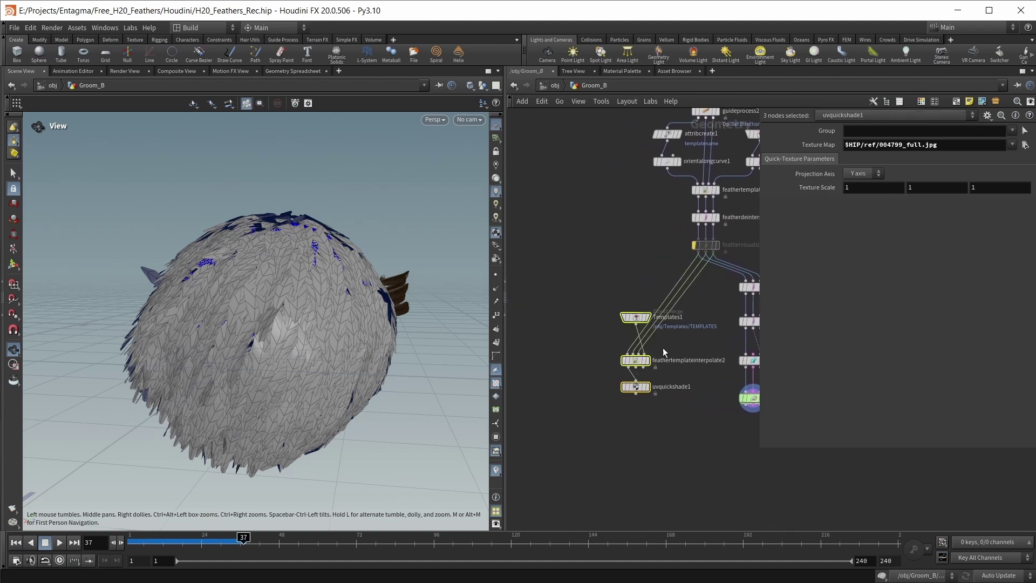
left_click(671, 336)
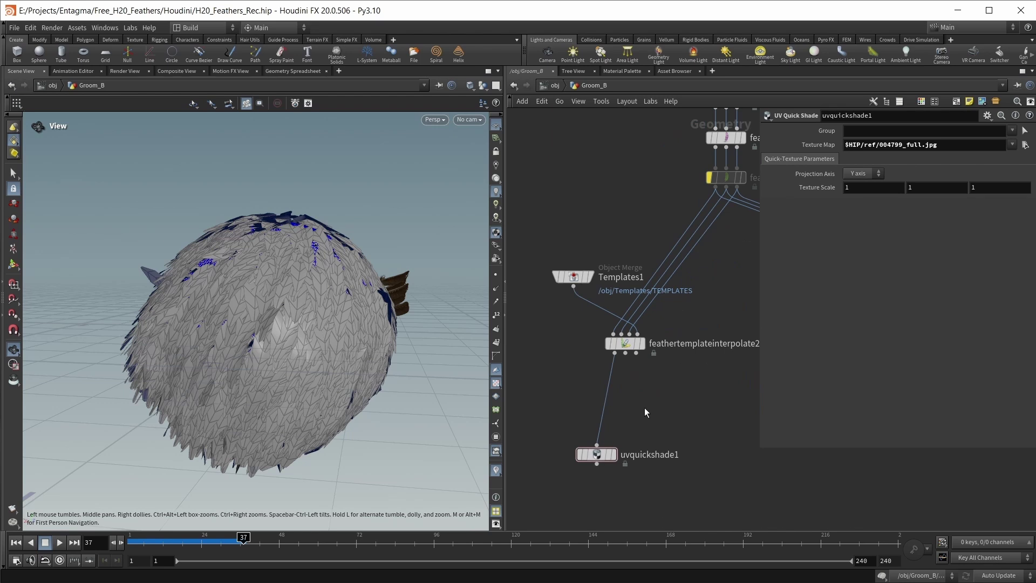
Add a Feather Deform node below feathertemplateinterpolate2, wire all three of its outputs into it, and display it
key("Tab")
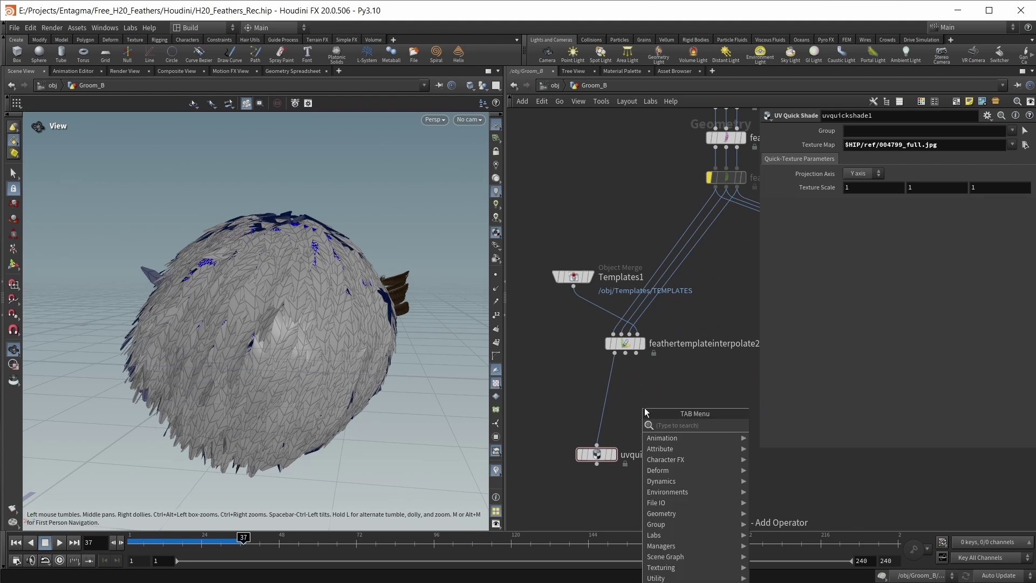
type("fe")
key("Down")
key("Return")
left_click(645, 408)
left_click_drag(625, 353, 645, 398)
left_click_drag(644, 407, 636, 397)
left_click(652, 398)
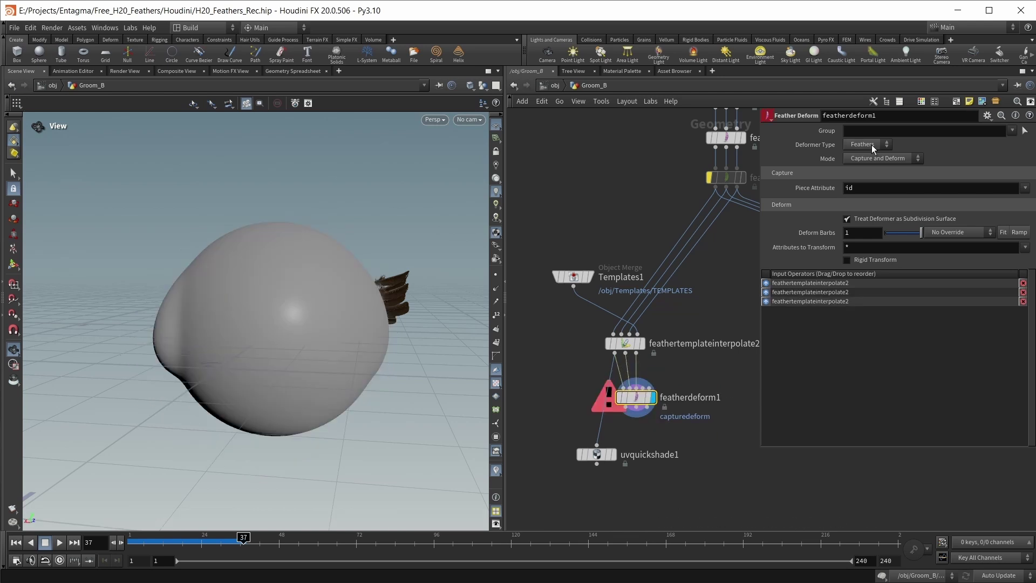
Set the deformer type to Surfaces and connect the first outputs of feathersurface1 and vellumsolver1 to featherdeform1's last two inputs
left_click(872, 144)
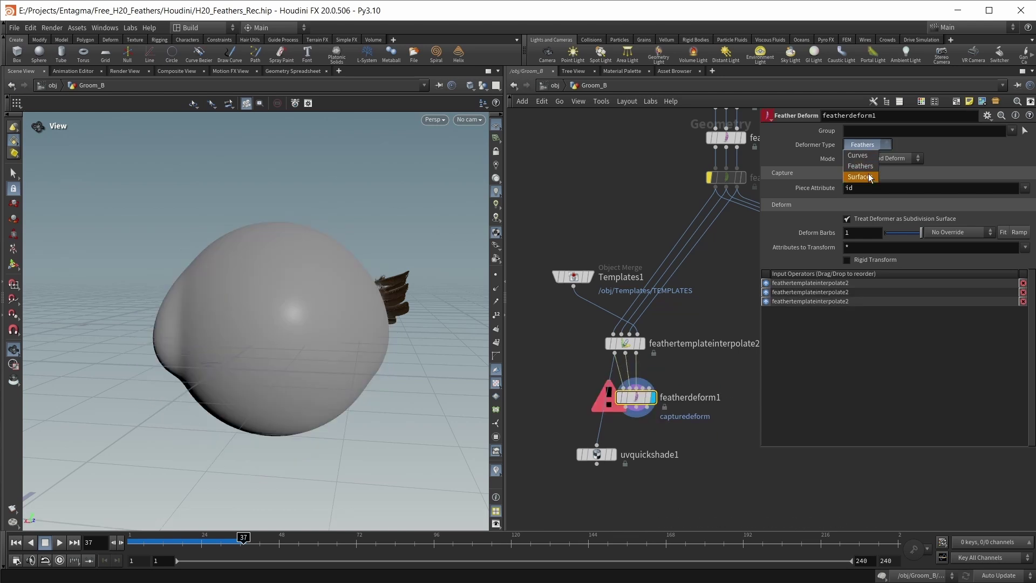
left_click(860, 177)
middle_click_drag(680, 374, 619, 367)
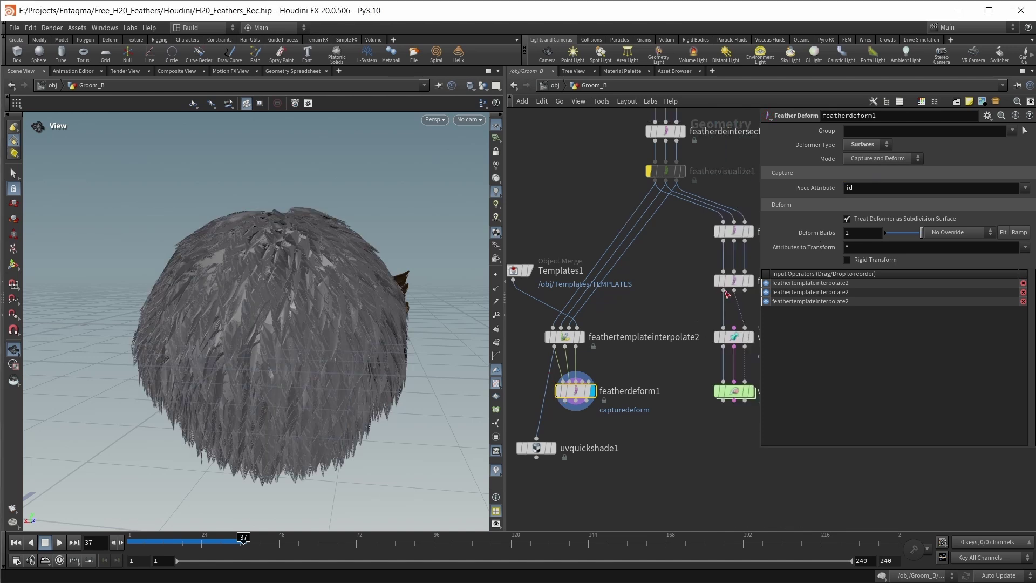
left_click_drag(723, 288, 582, 384)
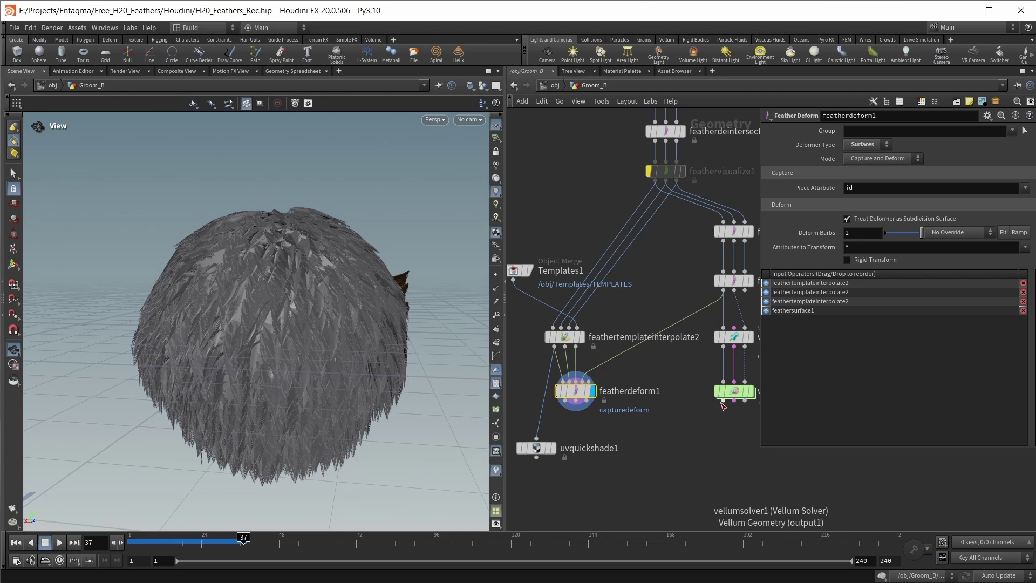
left_click_drag(724, 402, 600, 393)
mouse_move(225, 351)
left_mouse_down()
mouse_move(271, 351)
mouse_move(272, 389)
mouse_move(259, 407)
mouse_move(213, 352)
mouse_move(230, 341)
left_mouse_up()
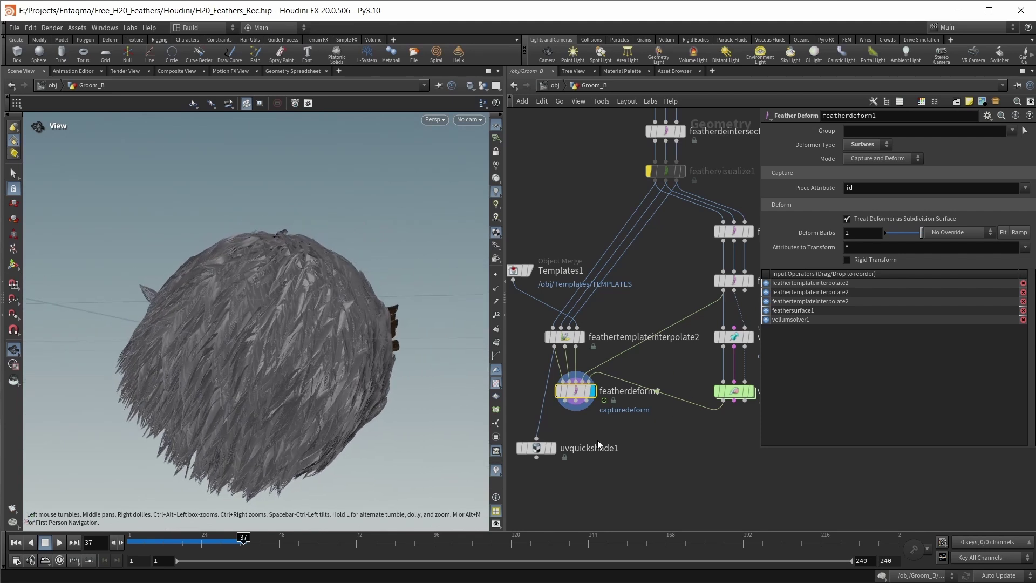
Feed featherdeform1's first output into uvquickshade1, display the textured result, and return to frame 1
left_click(565, 401)
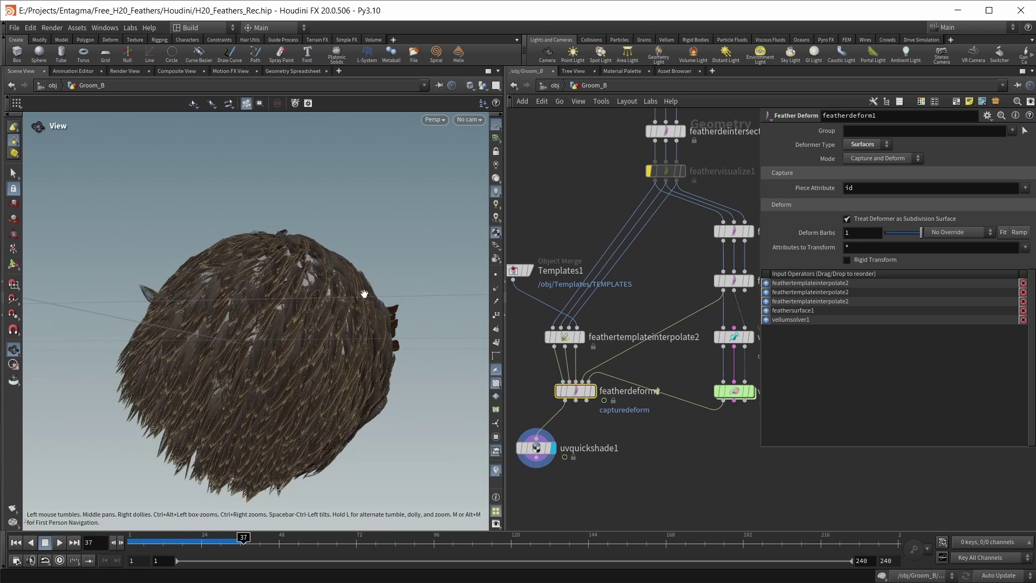
scroll(598, 429, "down", 1)
middle_click_drag(573, 428, 600, 422)
key("ctrl+Up")
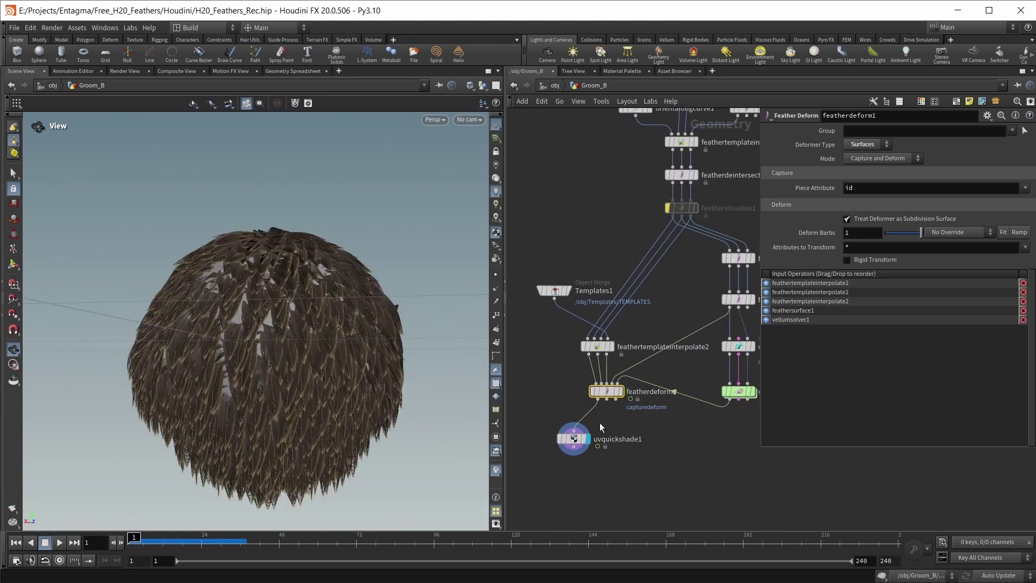
Move uvquickshade1 aside, add a null named GUIDES below featherdeform1's first output, and display it
left_click_drag(574, 438, 538, 409)
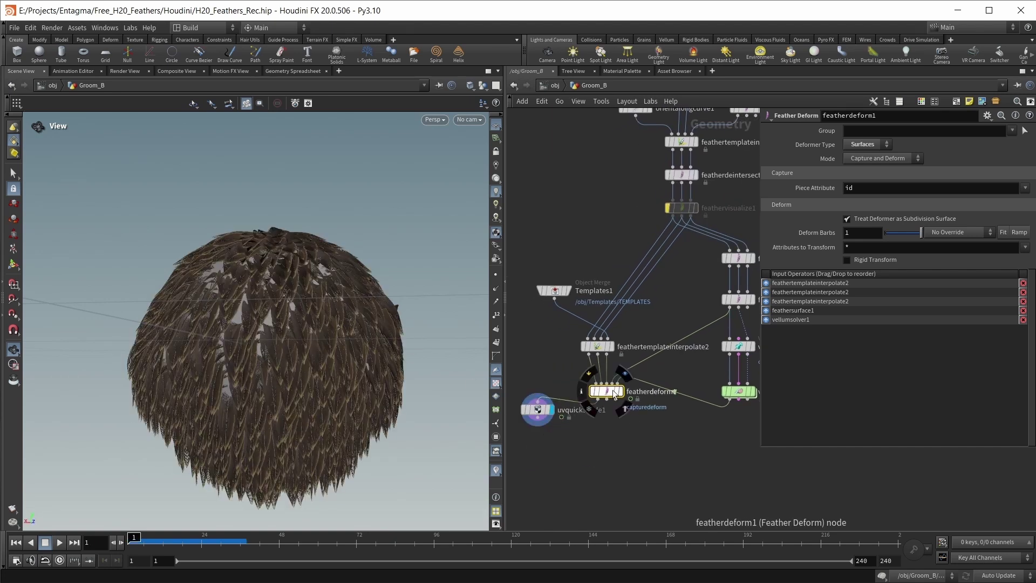
left_click_drag(614, 395, 629, 414)
middle_click_drag(633, 455, 639, 409)
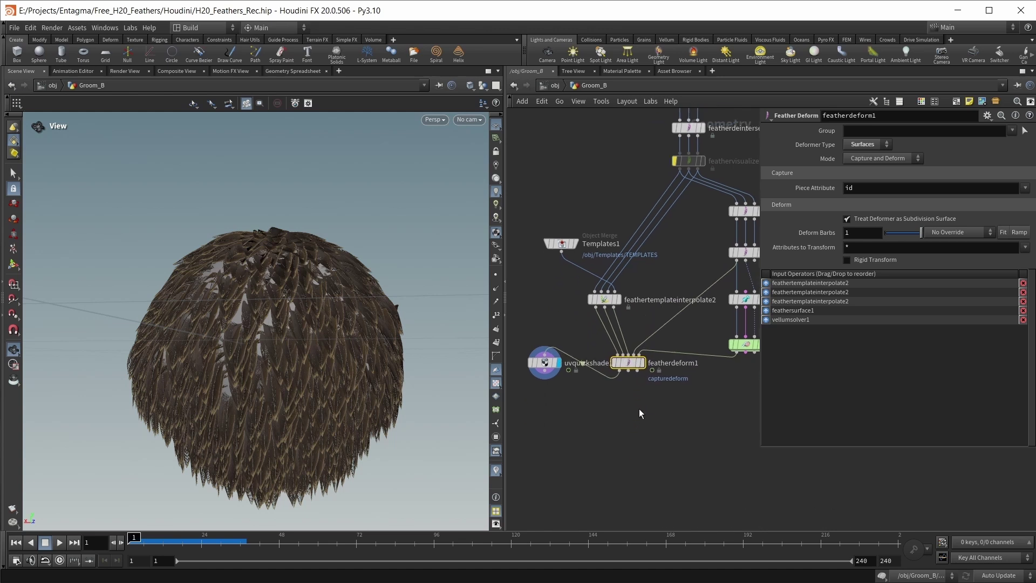
key("Tab")
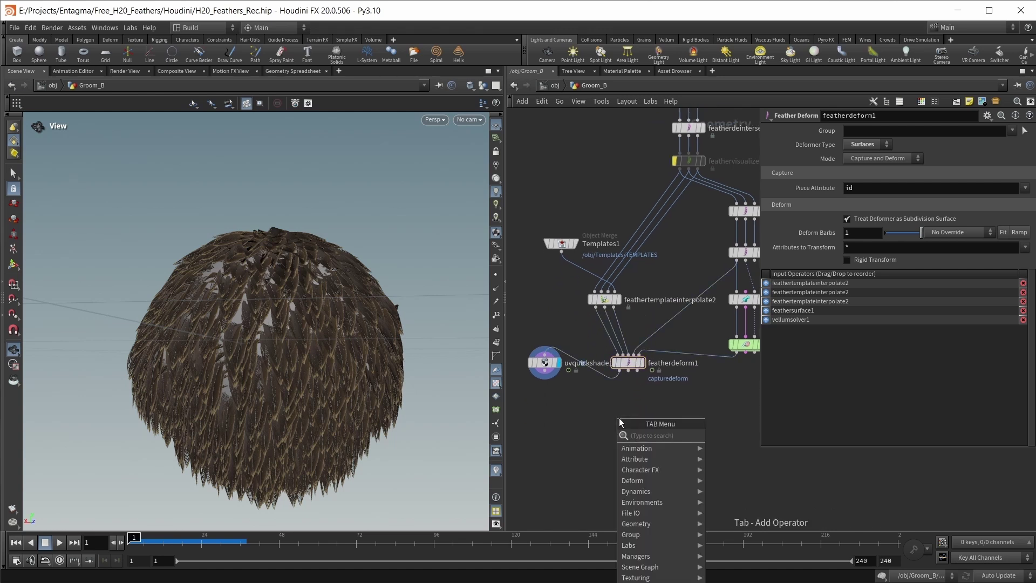
type("g")
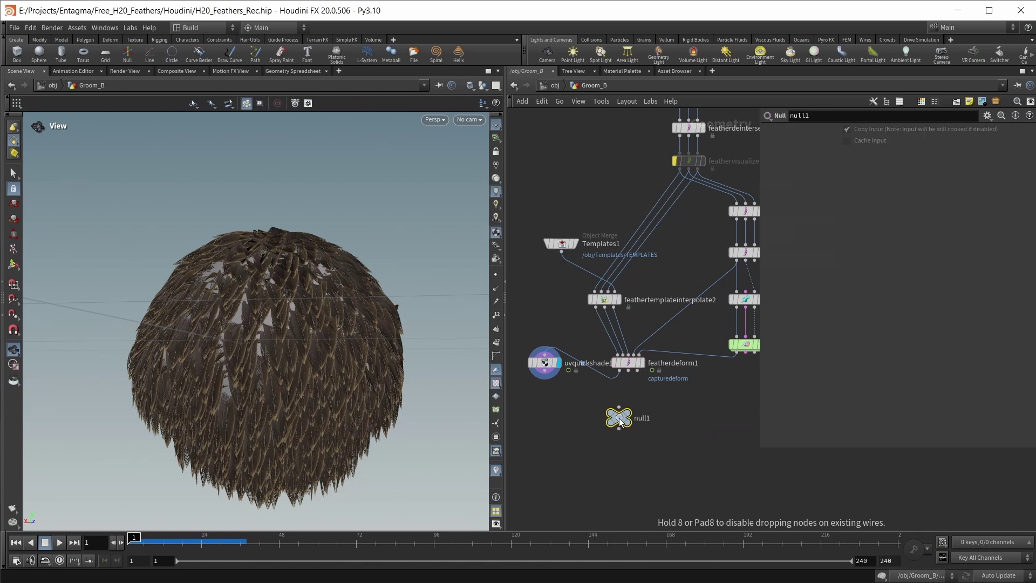
left_click(620, 418)
double_click(642, 418)
type("GUIDE")
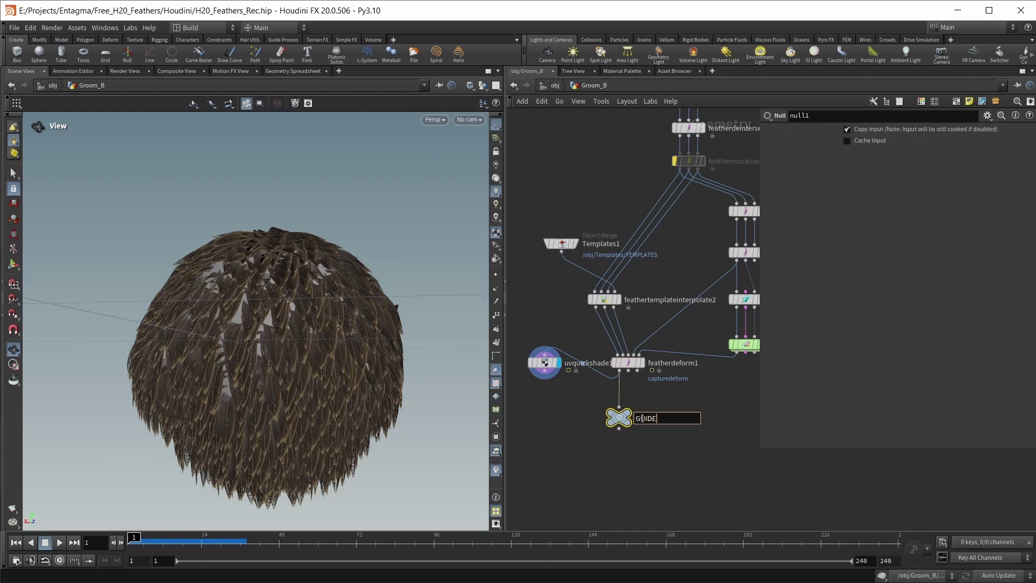
type("S")
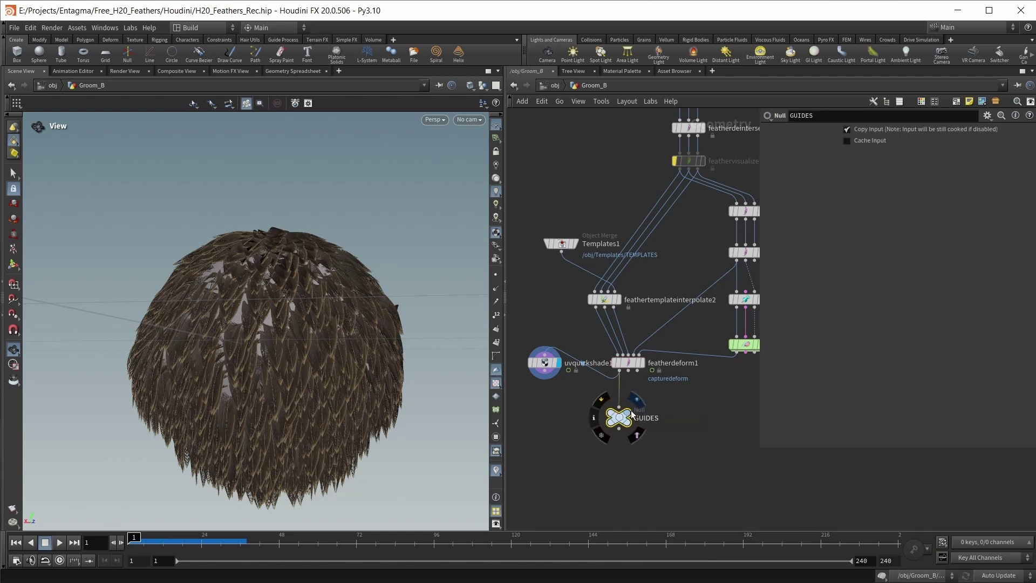
key("Return")
left_click(633, 414)
Save the scene and switch to the Solaris desktop
scroll(636, 439, "down", 5)
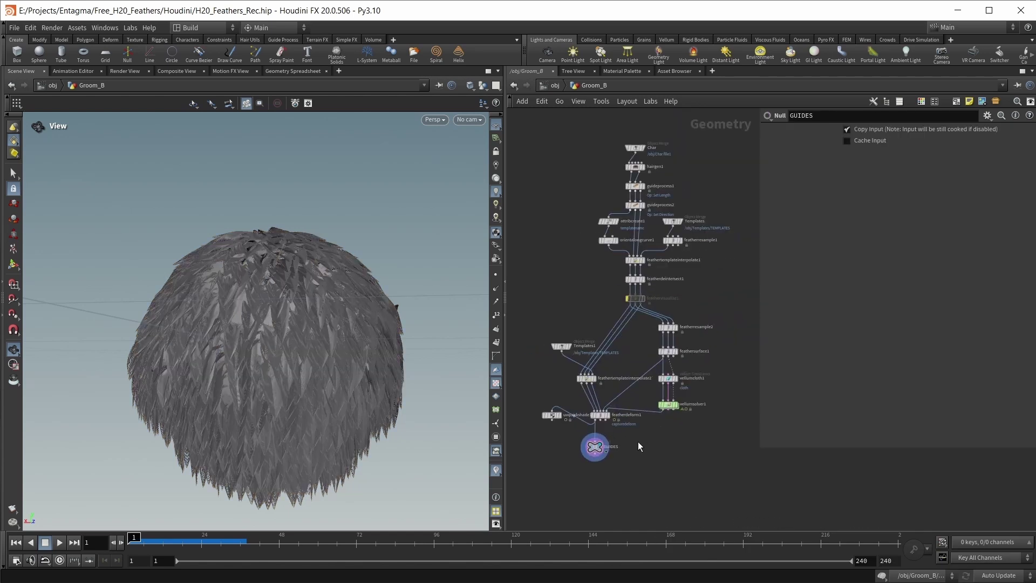
key("ctrl+s")
left_click(193, 28)
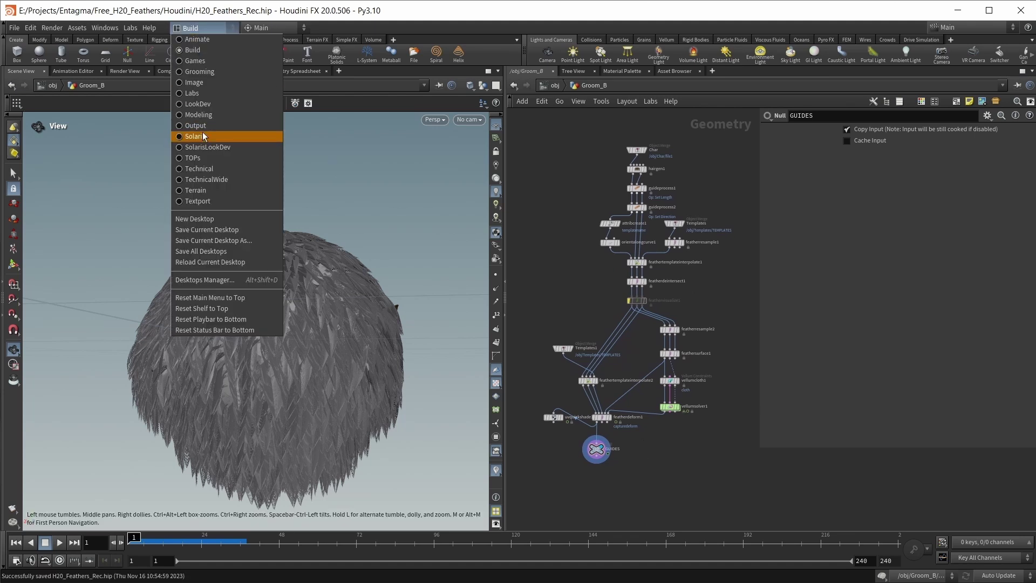
left_click(195, 136)
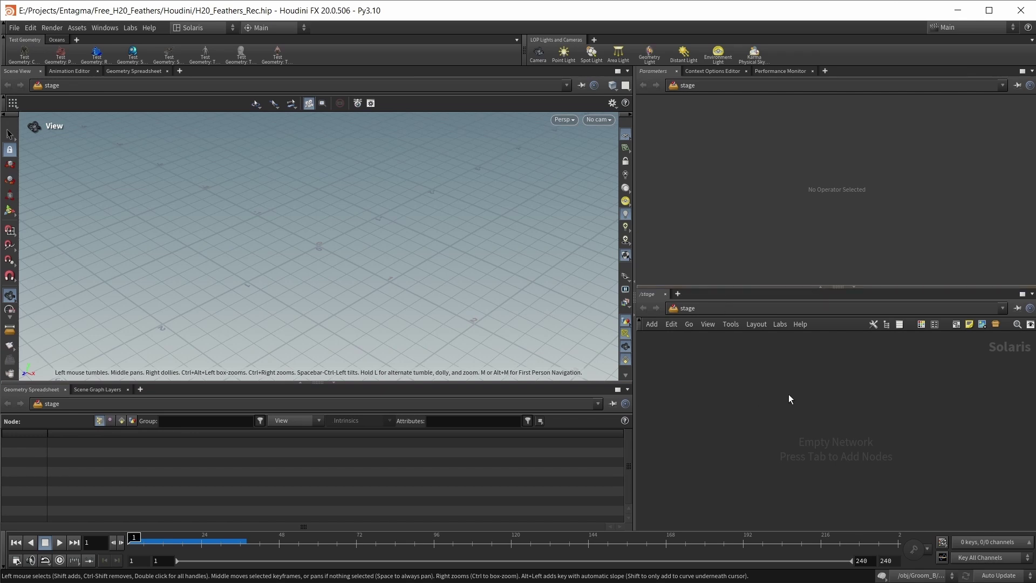
Add a SOP Import node to the stage and set its SOP path to /obj/Char/file1
key("Tab")
type("sop")
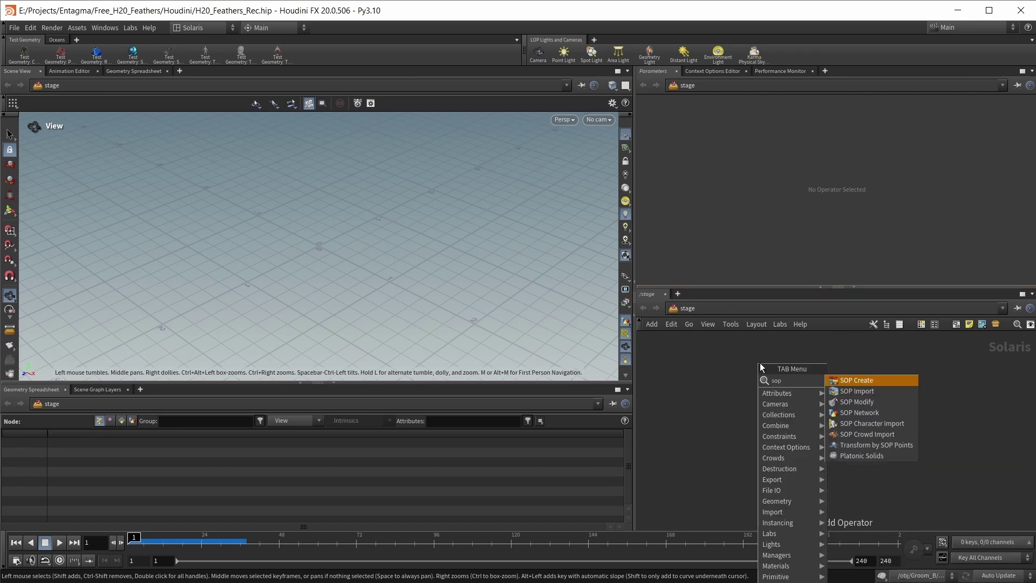
key("Down")
key("Return")
left_click(760, 362)
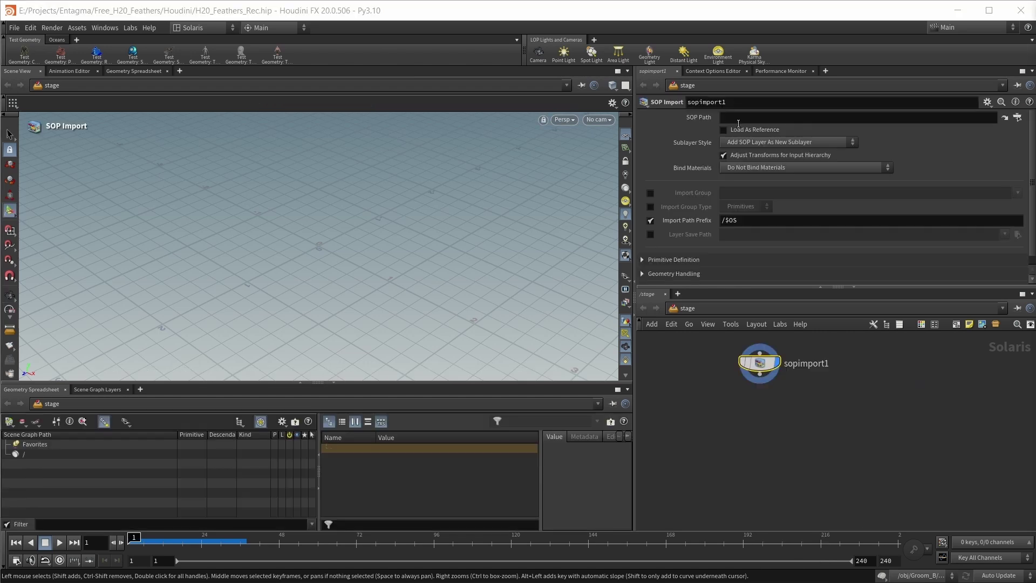
left_click(1004, 118)
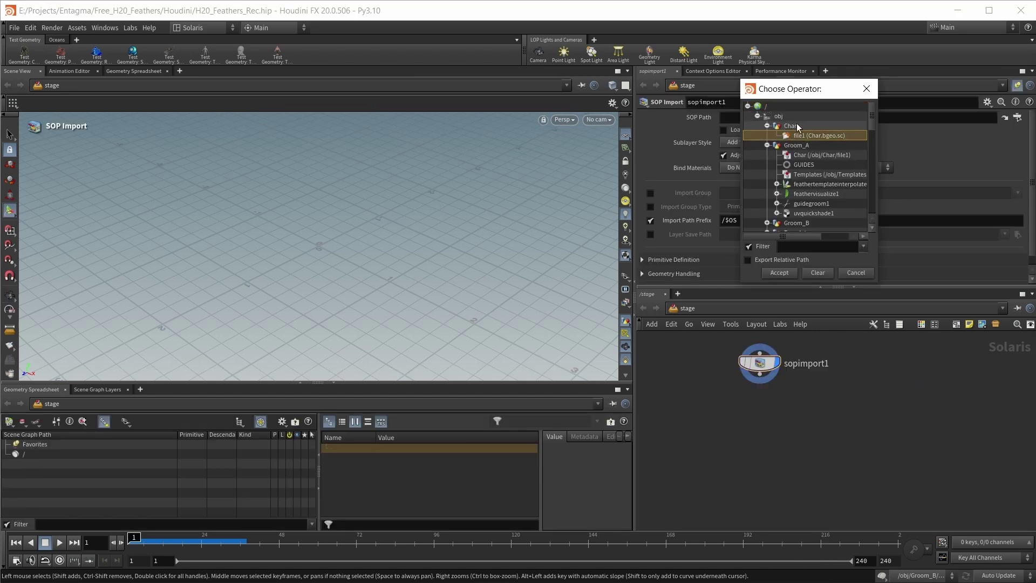
left_click(780, 273)
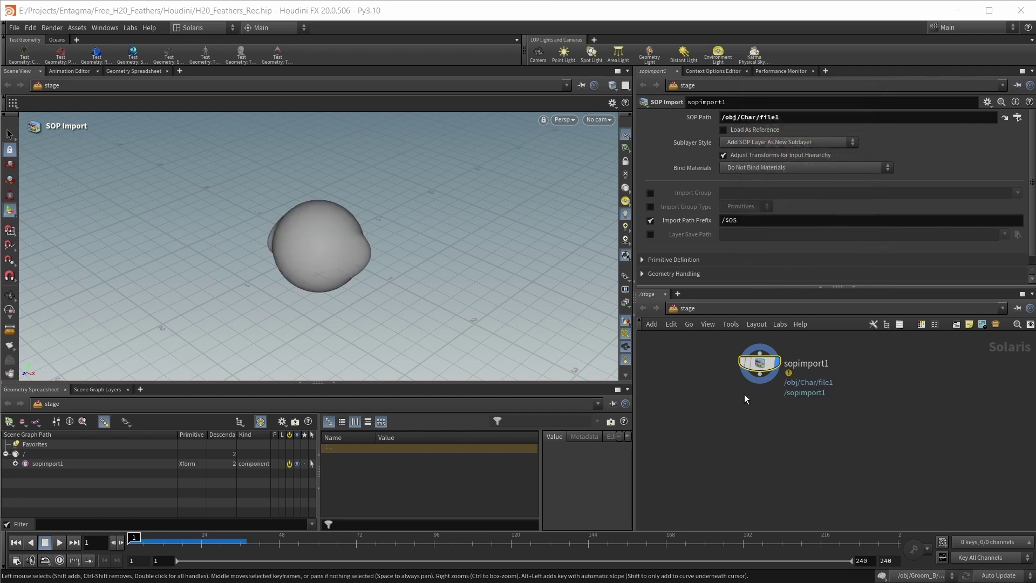
Rename the character's SOP Import node to Char
double_click(810, 364)
type("Char")
key("Return")
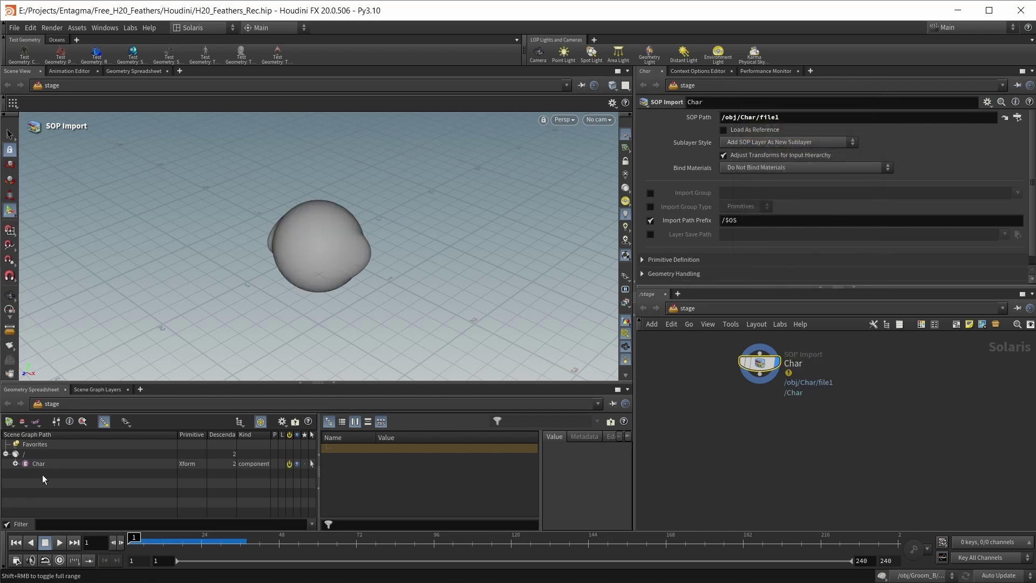
left_click(15, 464)
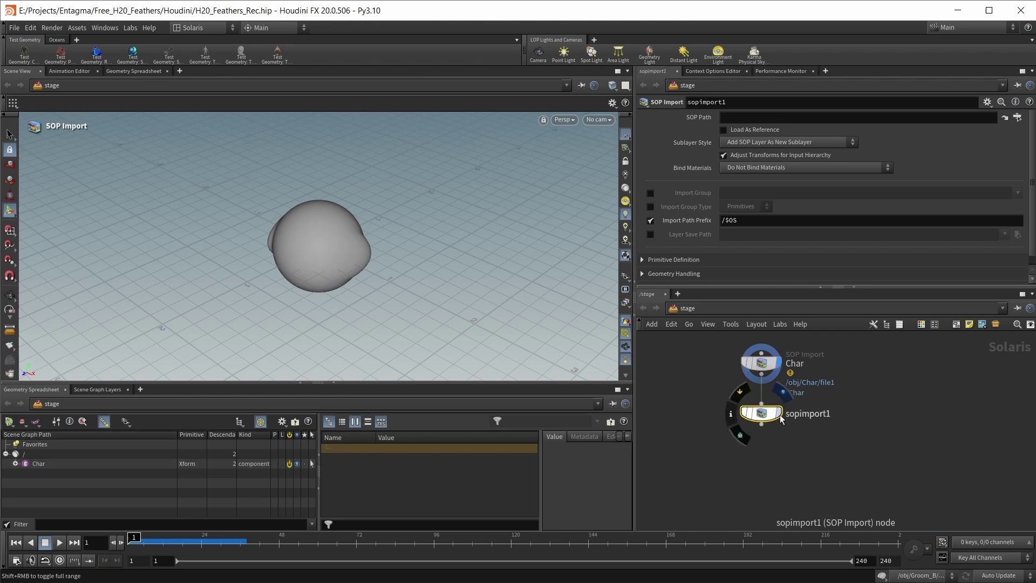
Display a second SOP Import node below Char, set its SOP path to /obj/Groom_B/GUIDES, and name it Guides
left_click(780, 415)
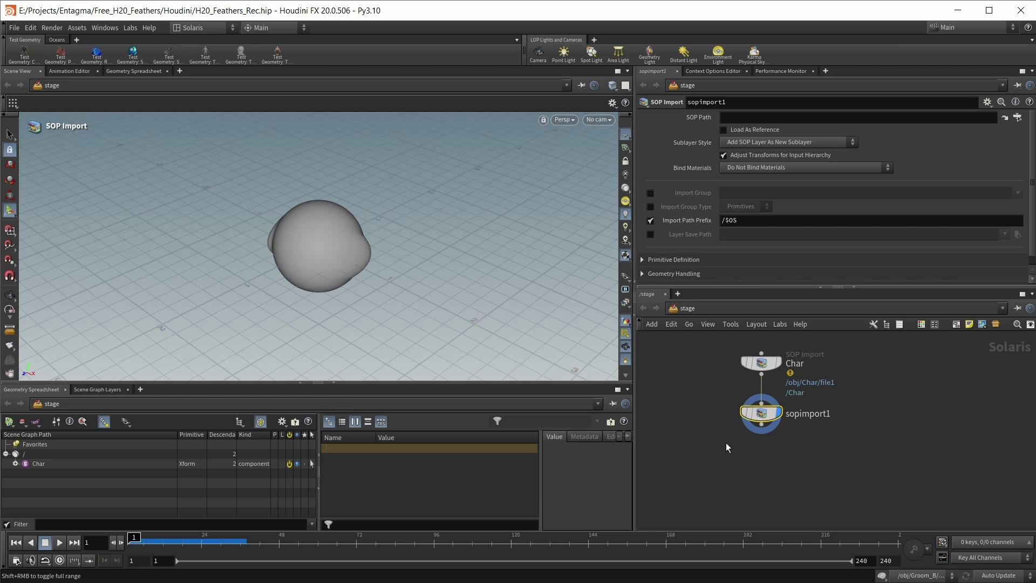
mouse_move(772, 417)
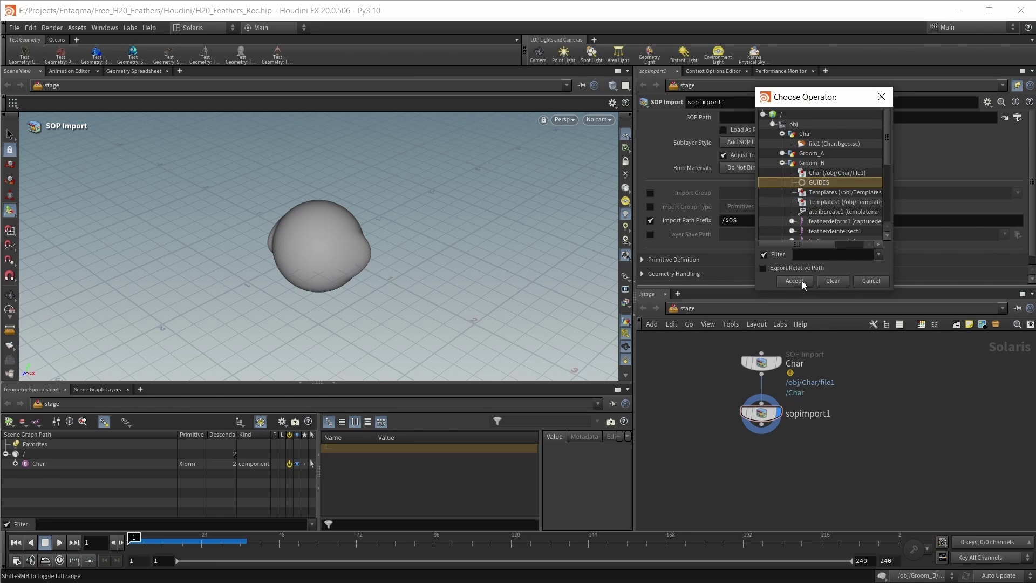
left_click(801, 281)
double_click(812, 414)
type("Guides")
key("Return")
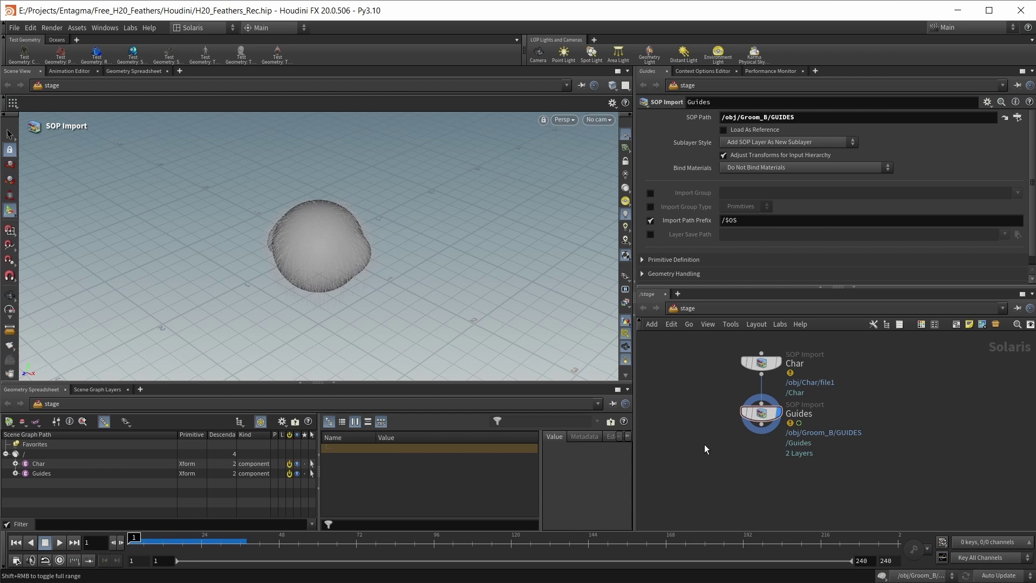
Add a Primitive node below Guides and name it Proc
middle_click_drag(719, 474, 718, 449)
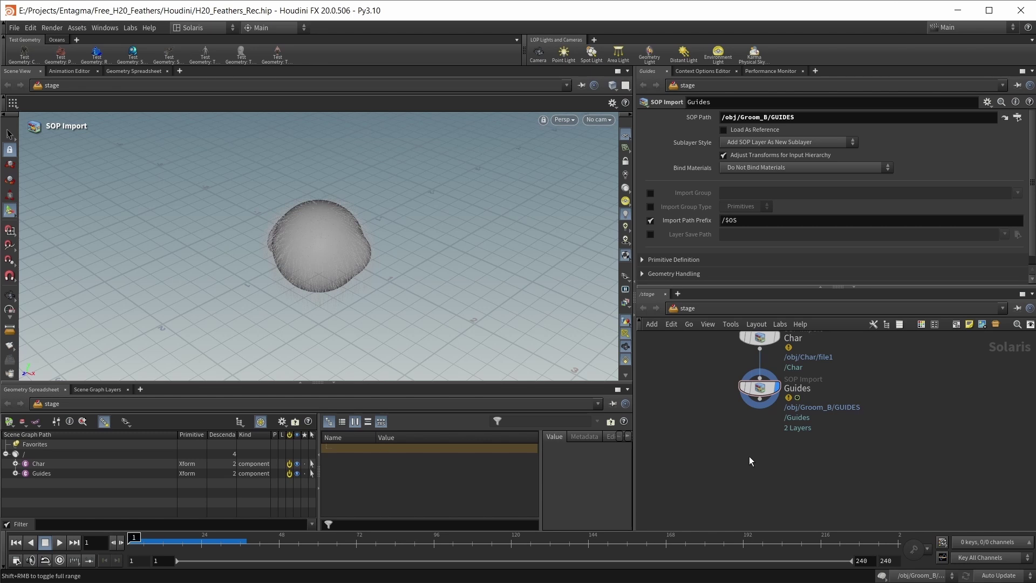
key("Tab")
type("prim")
key("Return")
left_click_drag(750, 455, 757, 462)
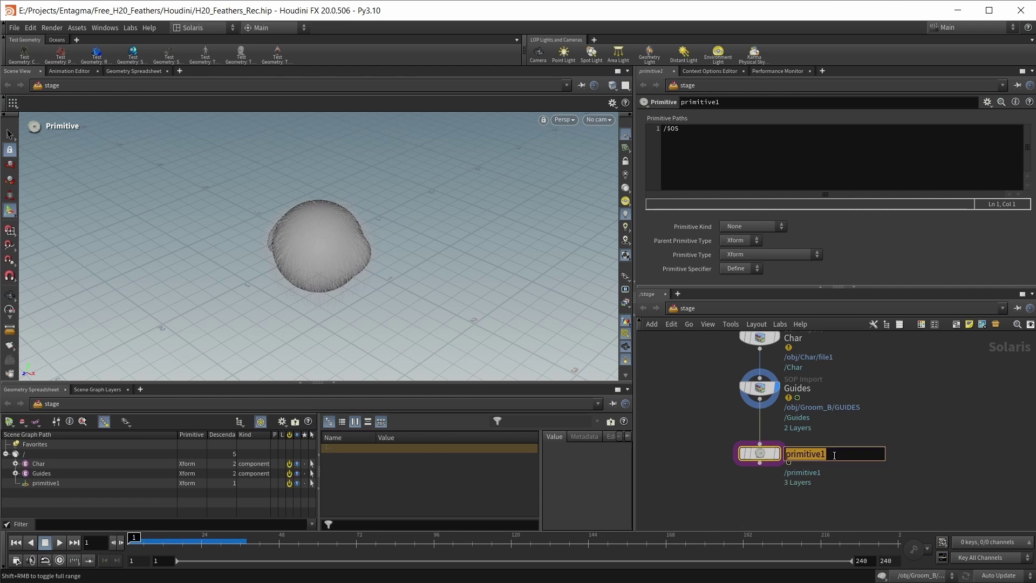
type("Proc")
key("Return")
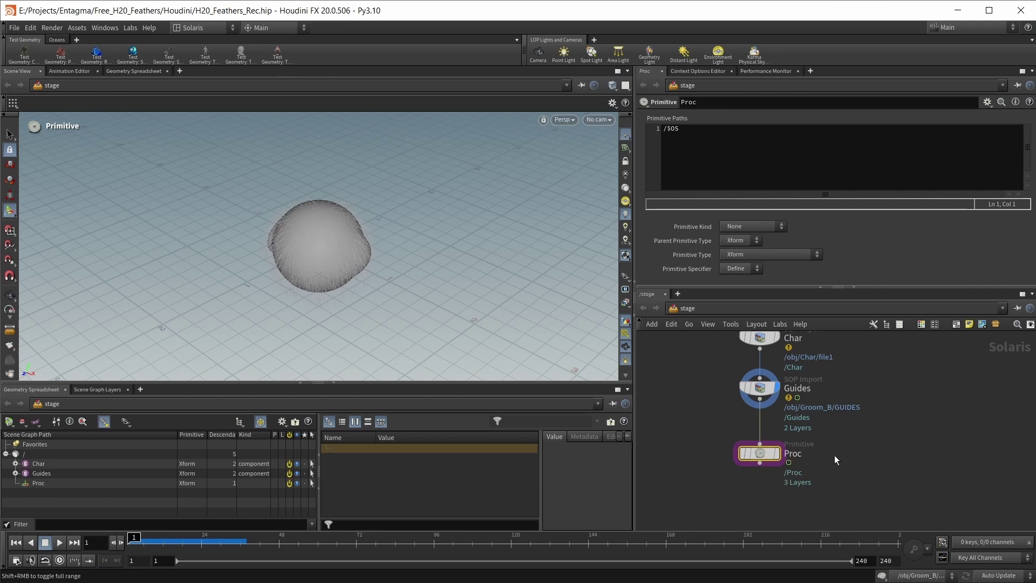
Set Proc's primitive kind to Component, and wire in and display a Houdini Feather Procedural node below it
left_click(731, 227)
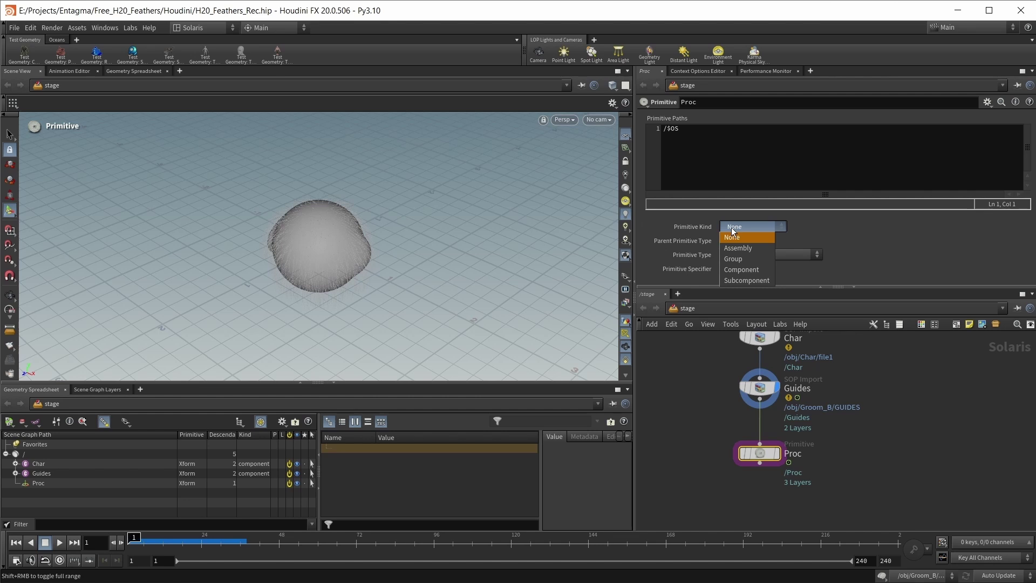
left_click(751, 270)
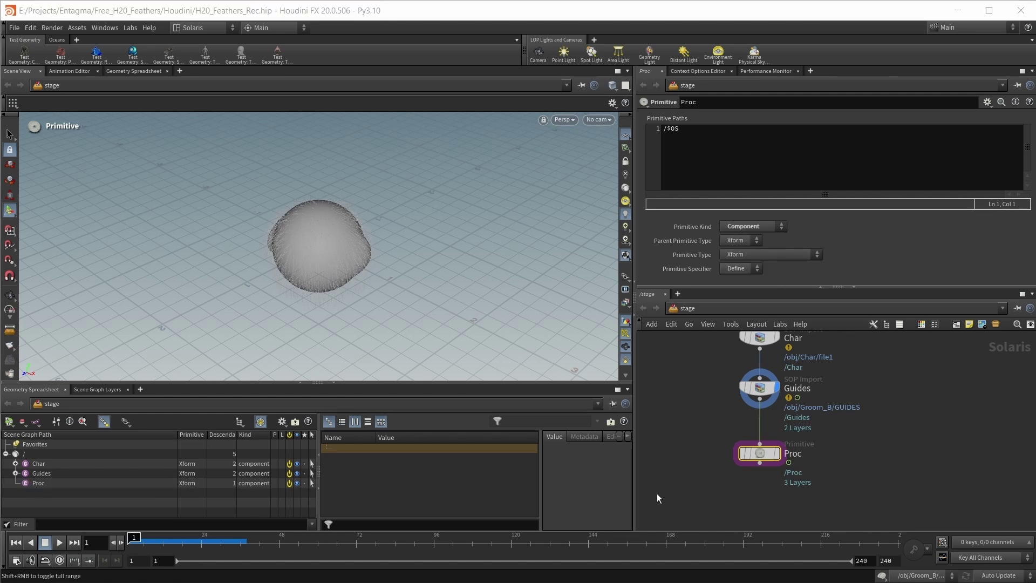
key("Tab")
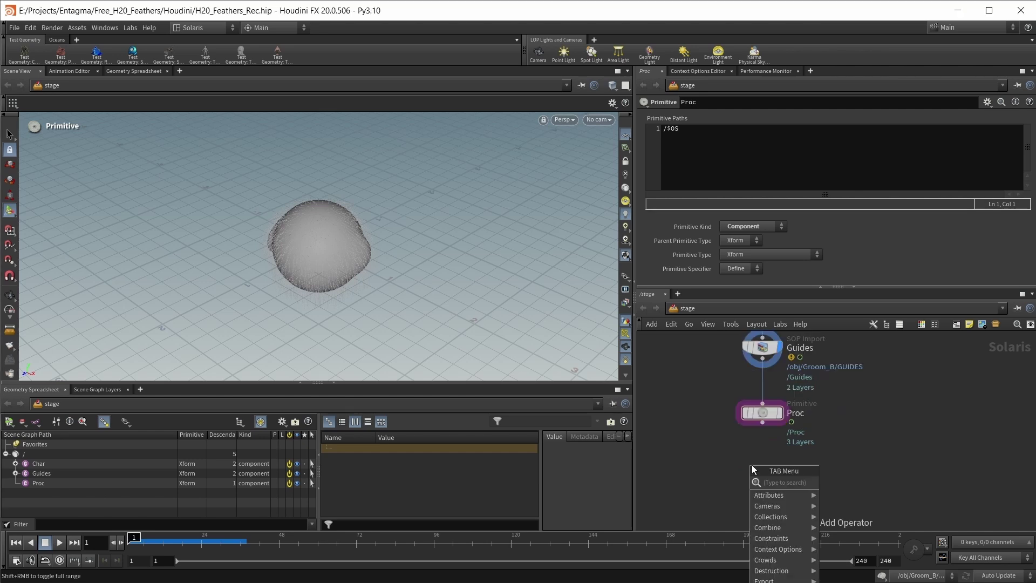
type("feather")
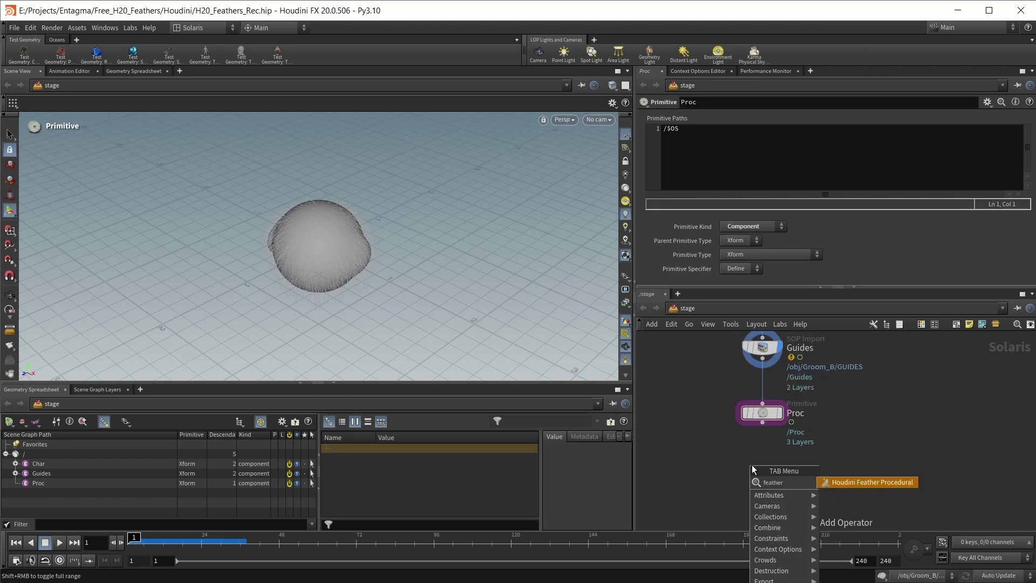
key("Return")
left_click(752, 465)
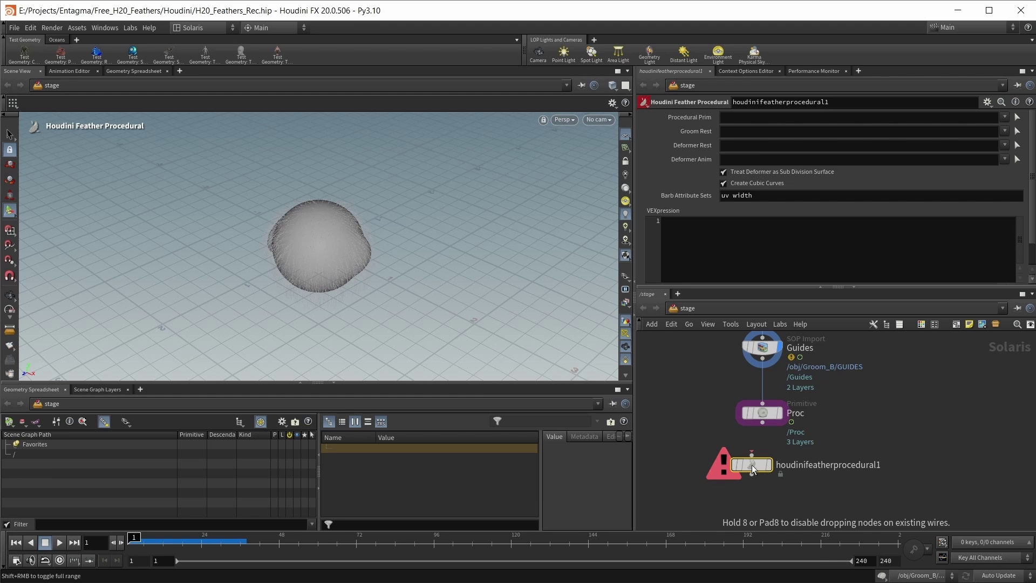
left_click_drag(749, 468, 763, 423)
left_click(779, 476)
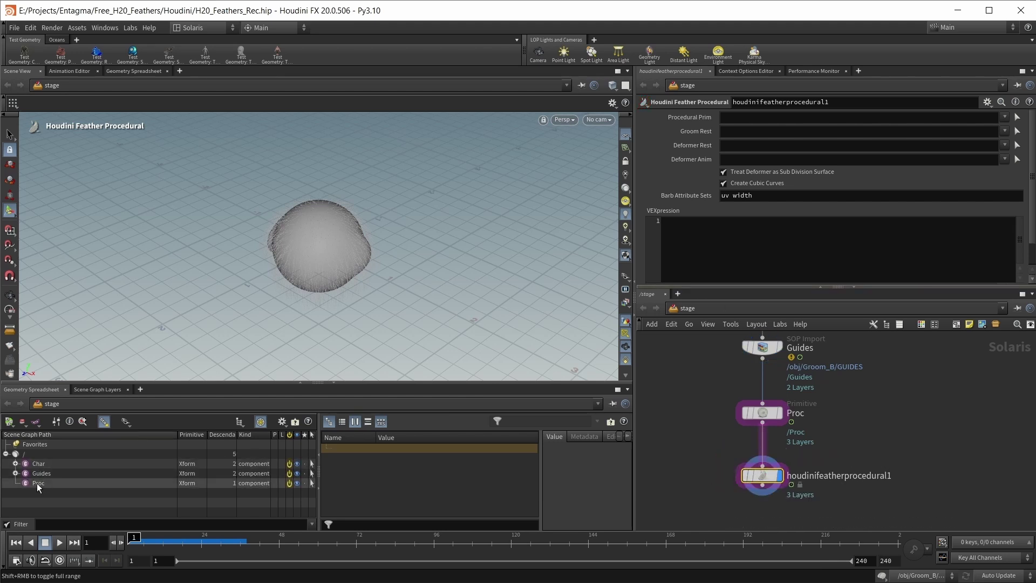
Set the feather procedural's Procedural Prim to /Proc and its Groom Rest to /Guides/curve_0
left_click_drag(730, 118, 741, 119)
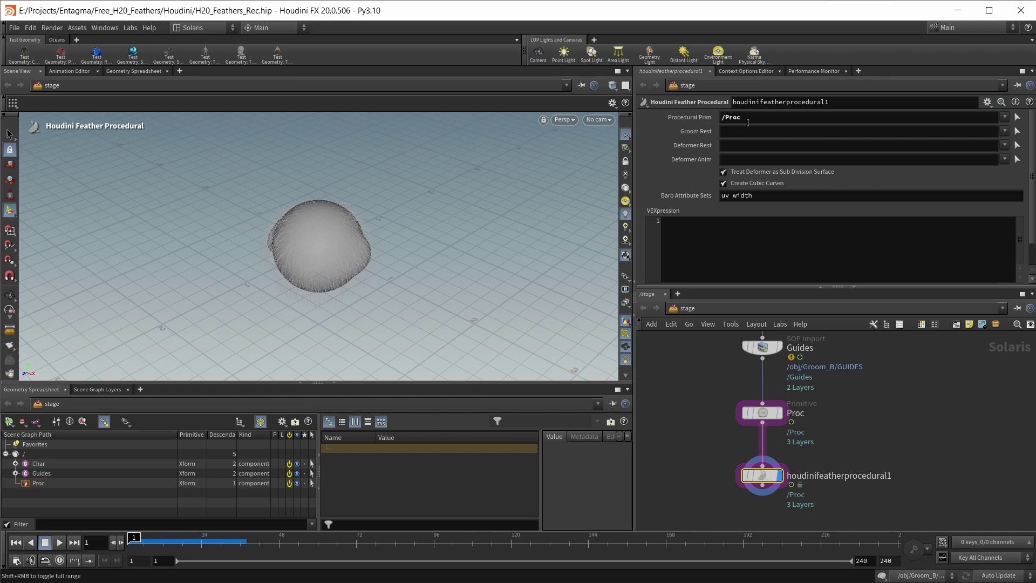
left_click(15, 473)
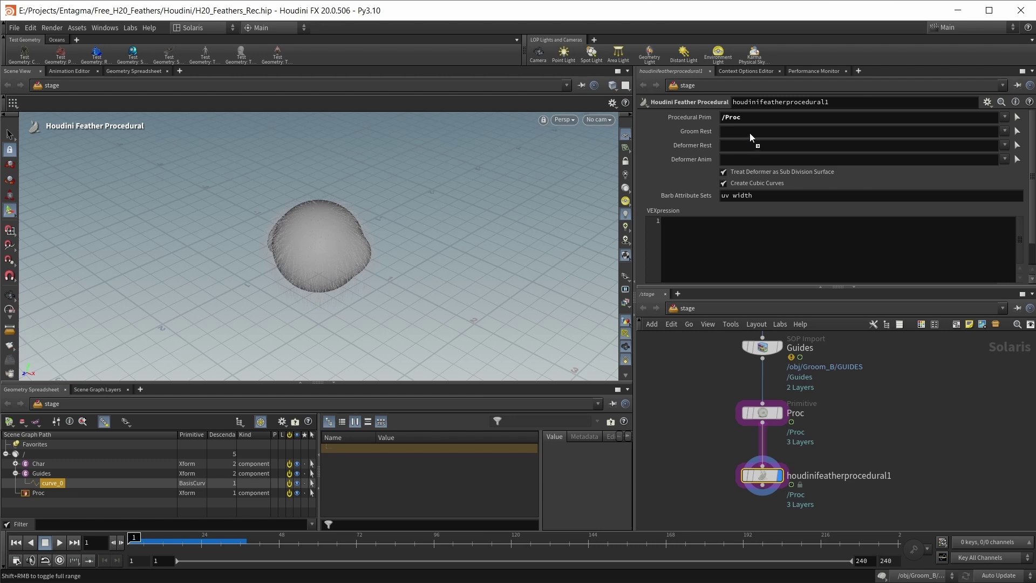
left_click_drag(750, 133, 751, 132)
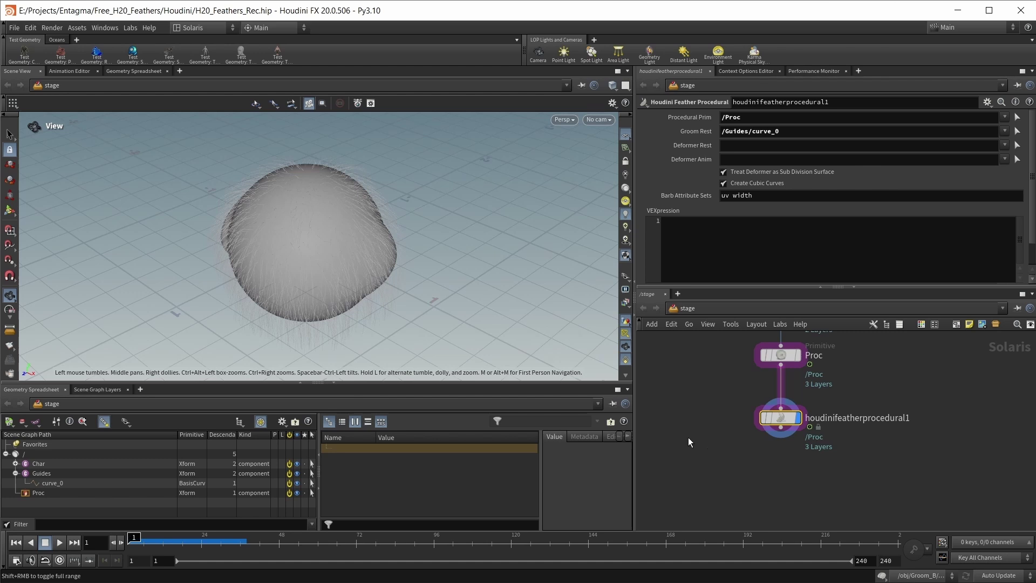
Add a Preview Houdini Procedurals node below the feather procedural and display it
middle_click_drag(730, 453, 723, 405)
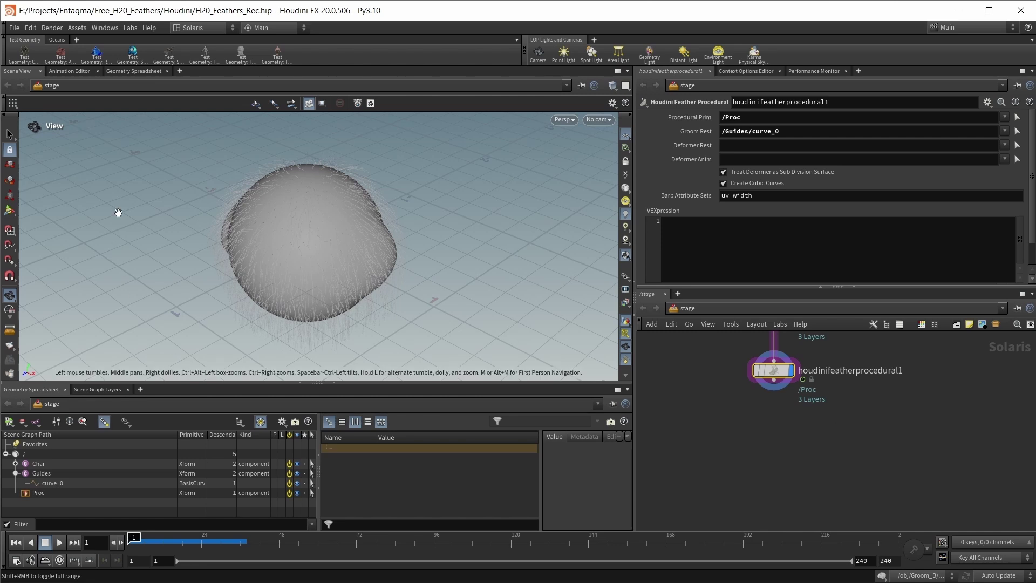
left_click(786, 449)
key("Tab")
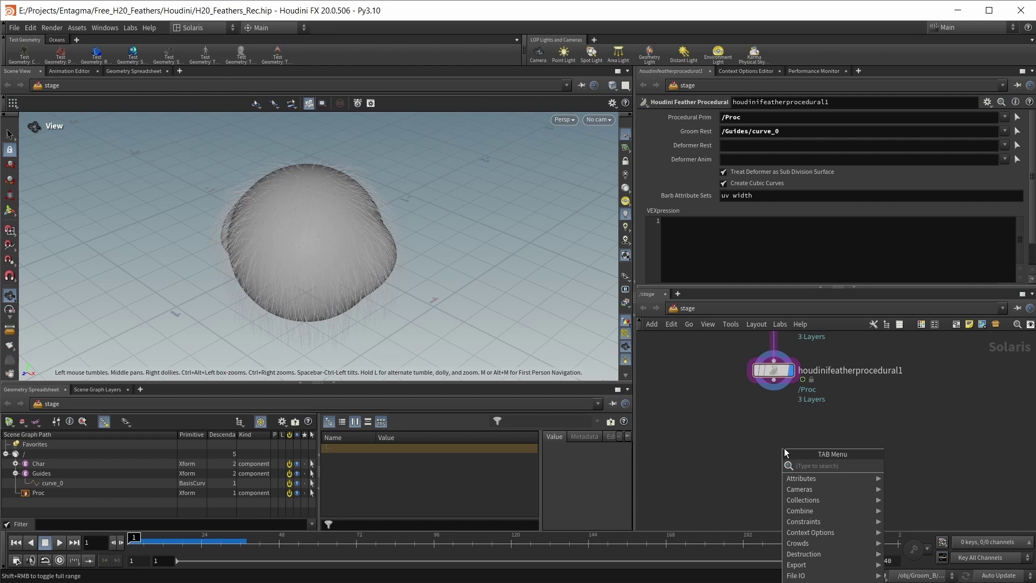
type("hou")
key("Down")
key("Down")
key("Down")
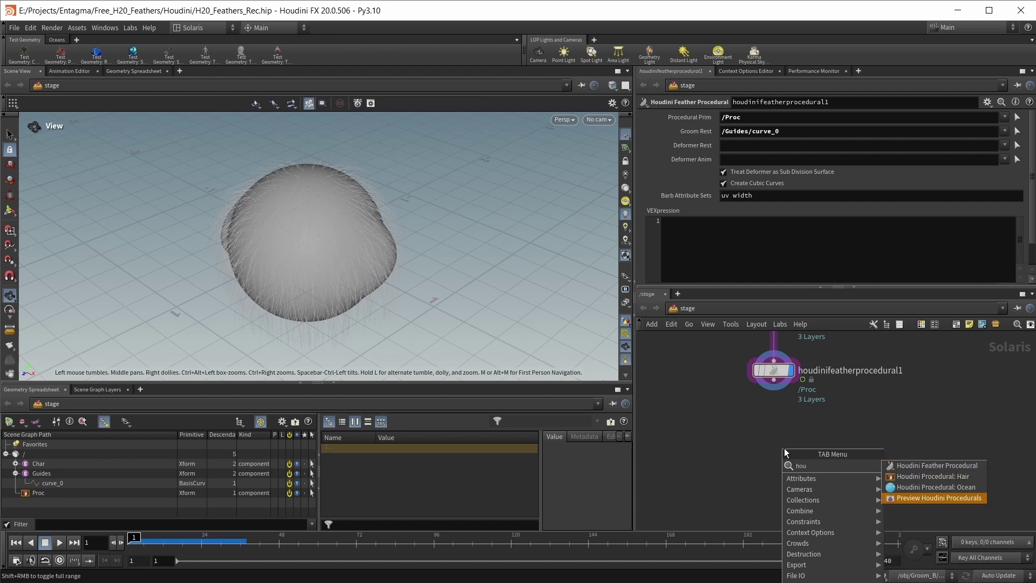
key("Return")
left_click(785, 448)
mouse_move(784, 436)
left_mouse_down()
mouse_move(774, 380)
mouse_move(778, 441)
left_mouse_up()
left_click(792, 439)
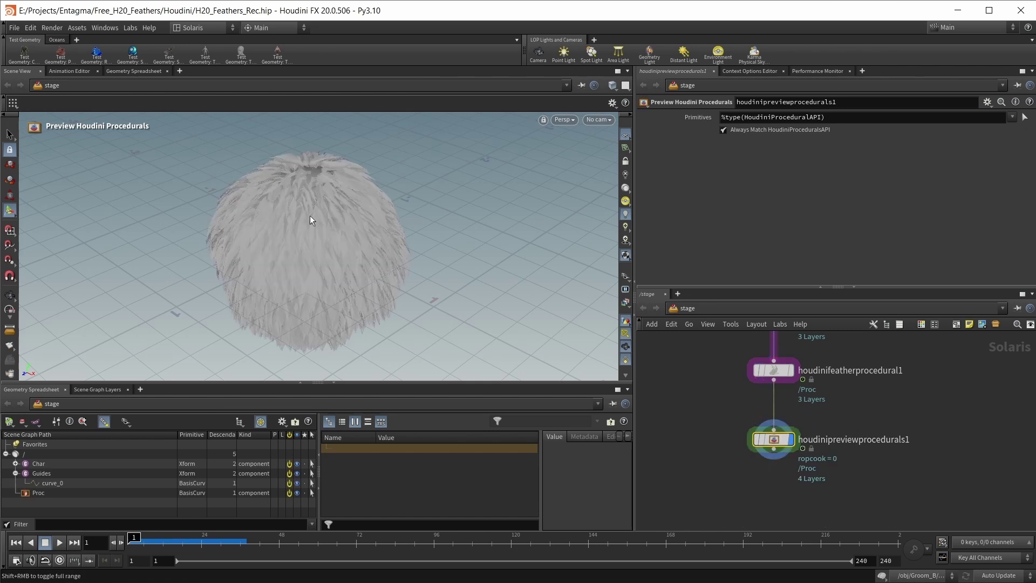
key("Escape")
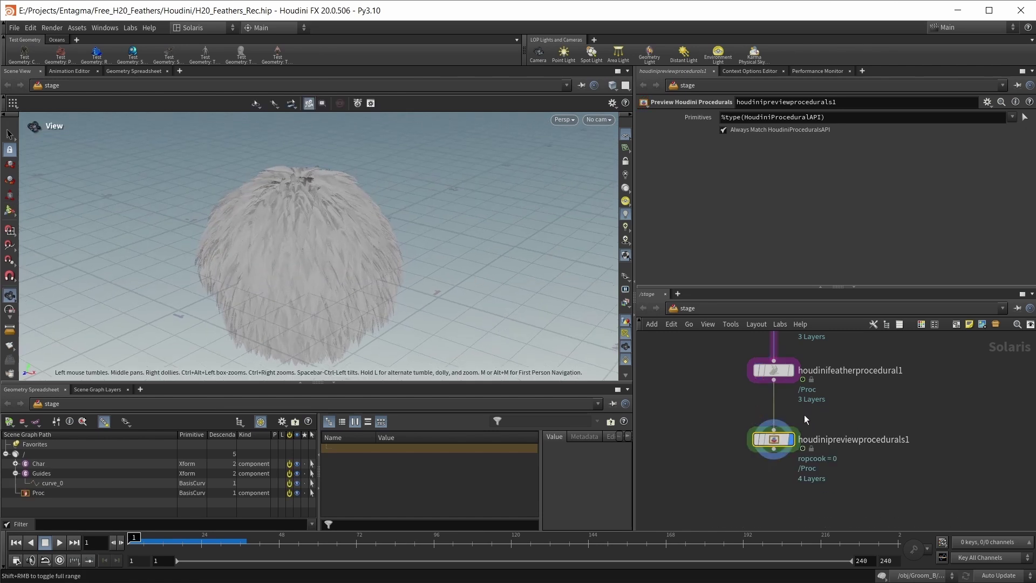
Add a Material Library node below the procedural preview node and display it
middle_click_drag(779, 394, 775, 328)
left_click(724, 434)
key("Tab")
type("mat")
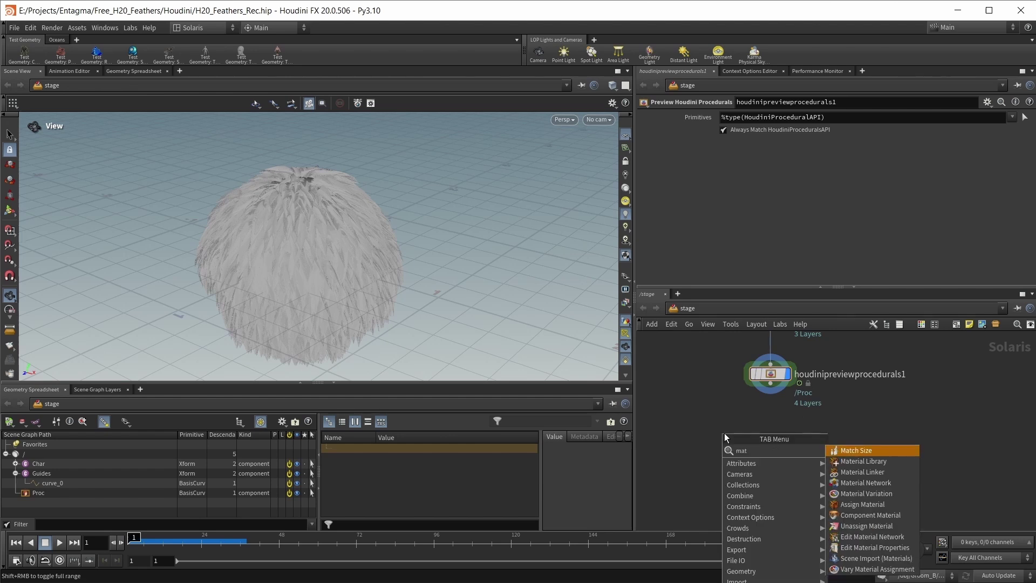
key("Down")
key("Return")
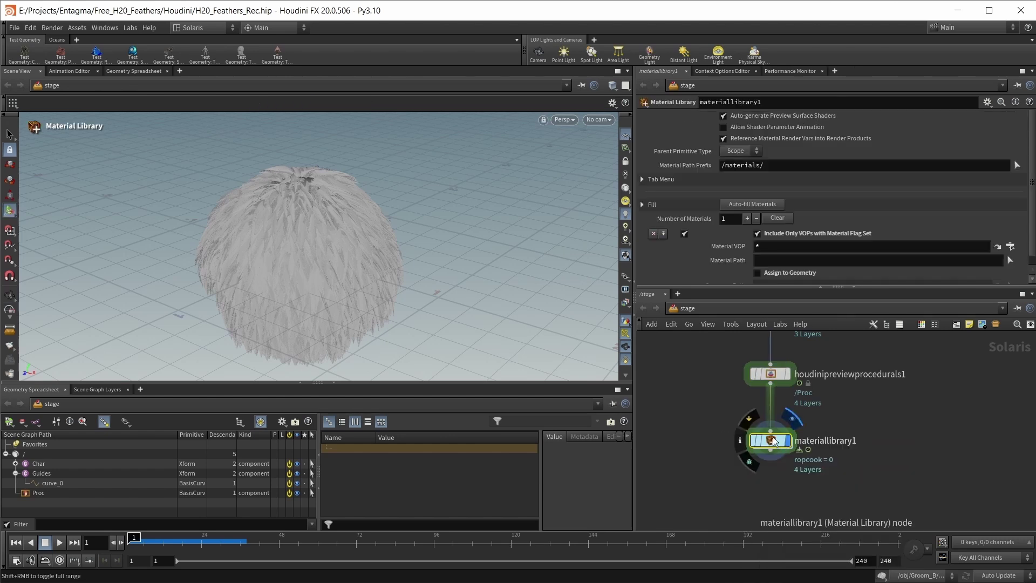
Create a Karma Material Builder inside the material library and name it Feathers
key("i")
key("Tab")
type("kama")
key("Down")
key("Return")
left_click(769, 393)
double_click(796, 380)
type("Fea")
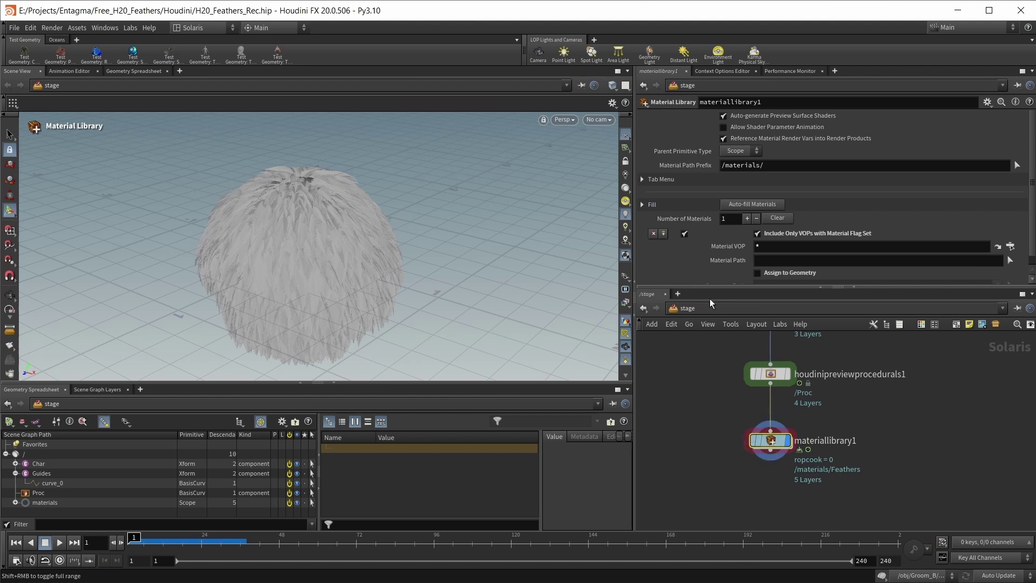
Auto-fill the material library's entries and assign the Feathers material to the geometry path /Proc
left_click_drag(710, 287, 718, 335)
left_click(729, 204)
left_click(758, 273)
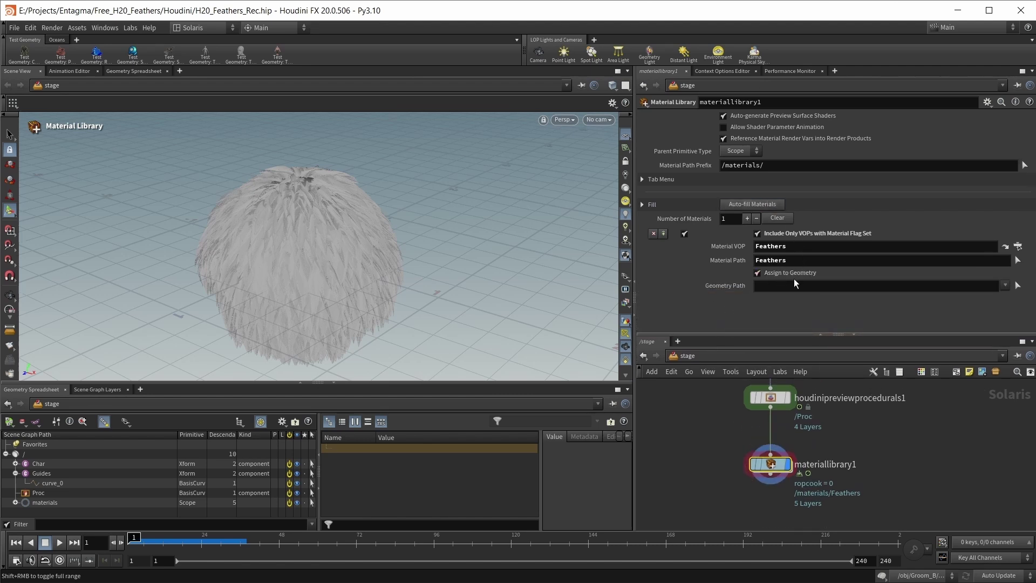
left_click_drag(38, 493, 784, 289)
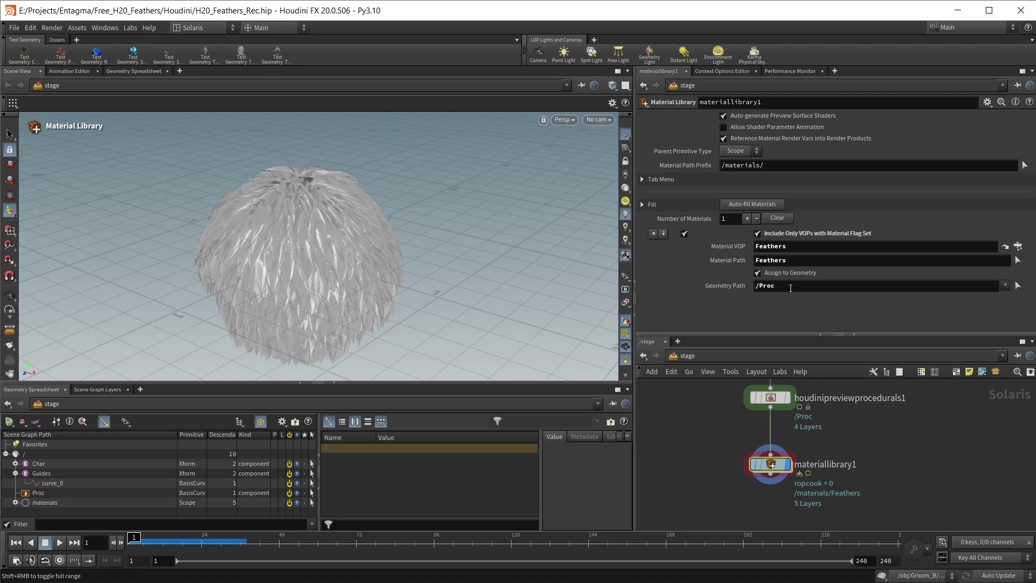
Add a Karma Physical Sky node, wire it below the material library and display it
middle_click_drag(878, 475, 897, 402)
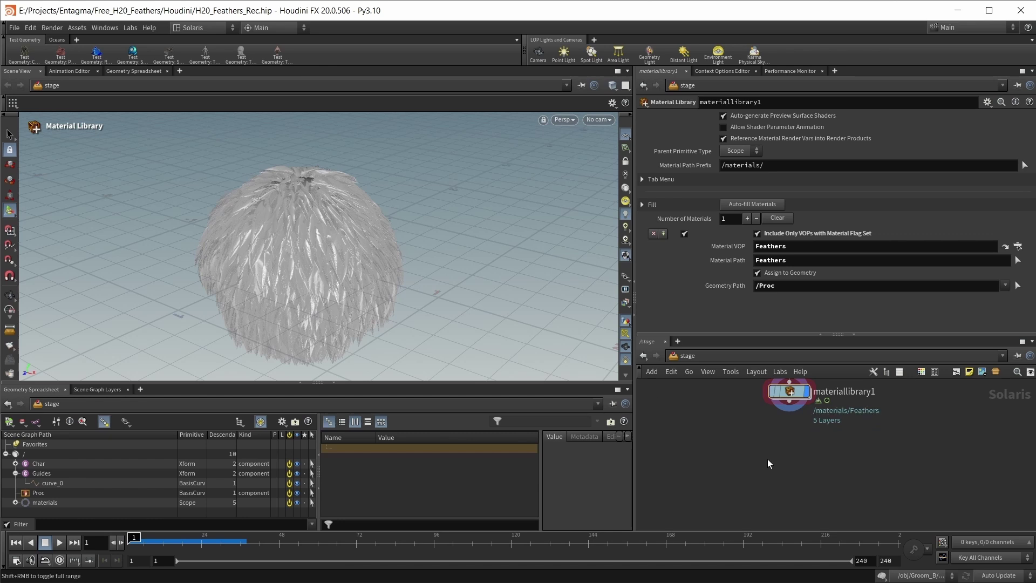
key("Tab")
type("karm")
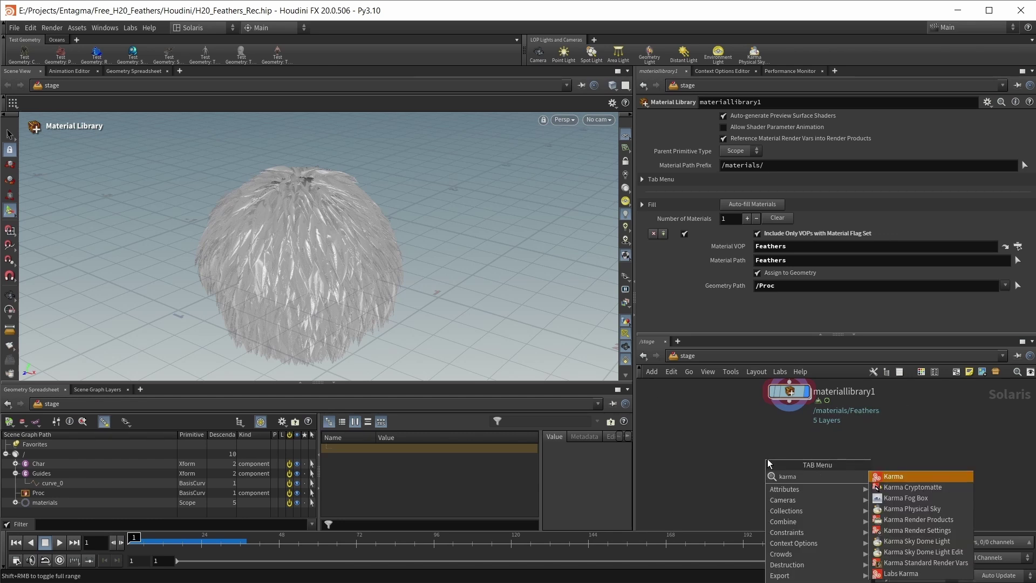
key("Down")
key("Down")
key("Down")
key("Return")
left_click(768, 460)
left_click_drag(768, 462, 785, 460)
left_click_drag(789, 401, 785, 450)
left_click(803, 458)
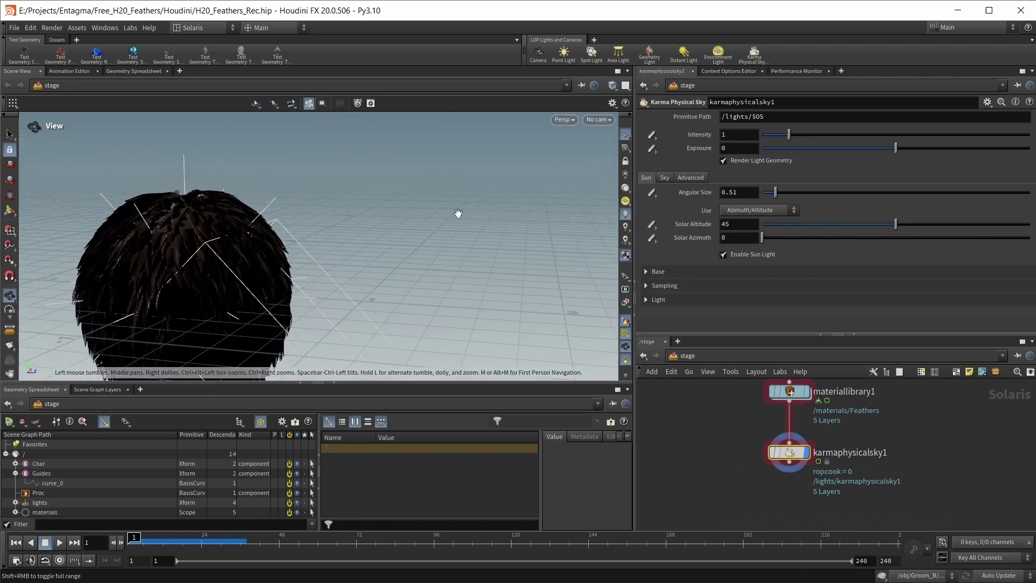
Frame the feathered body in the viewport and switch the viewport renderer to Karma XPU
left_click_drag(459, 214, 418, 229)
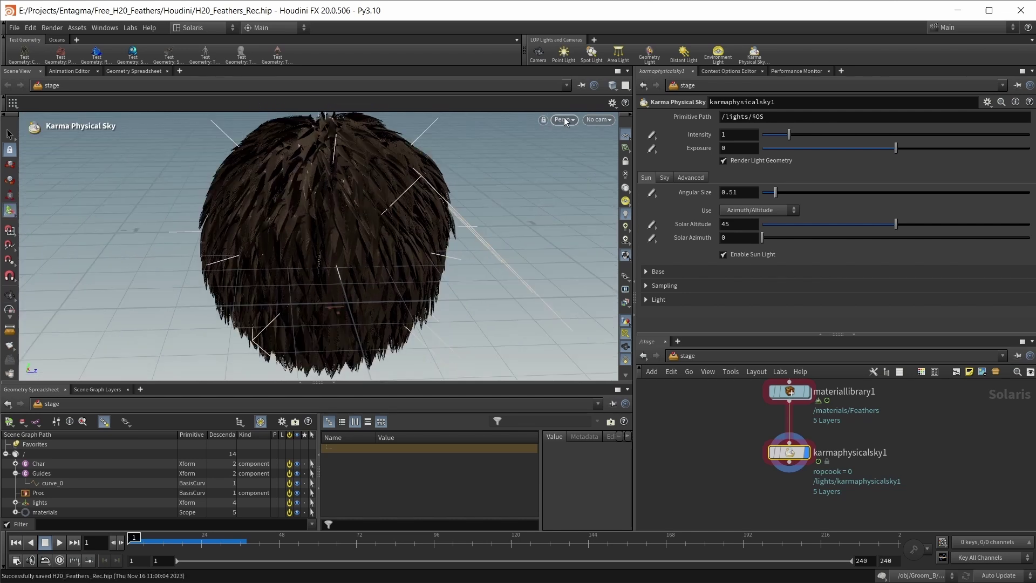
left_click(564, 118)
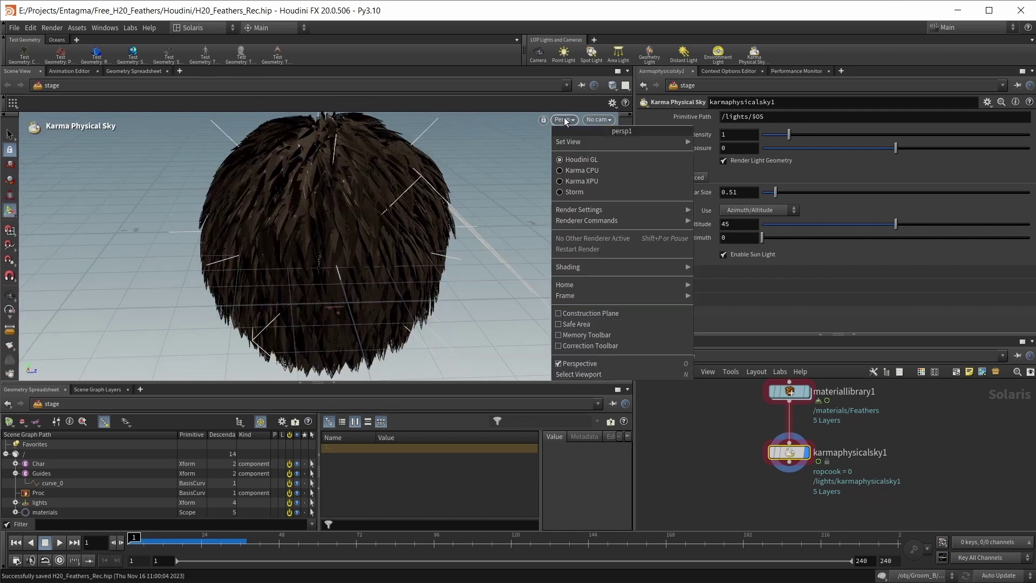
left_click(573, 182)
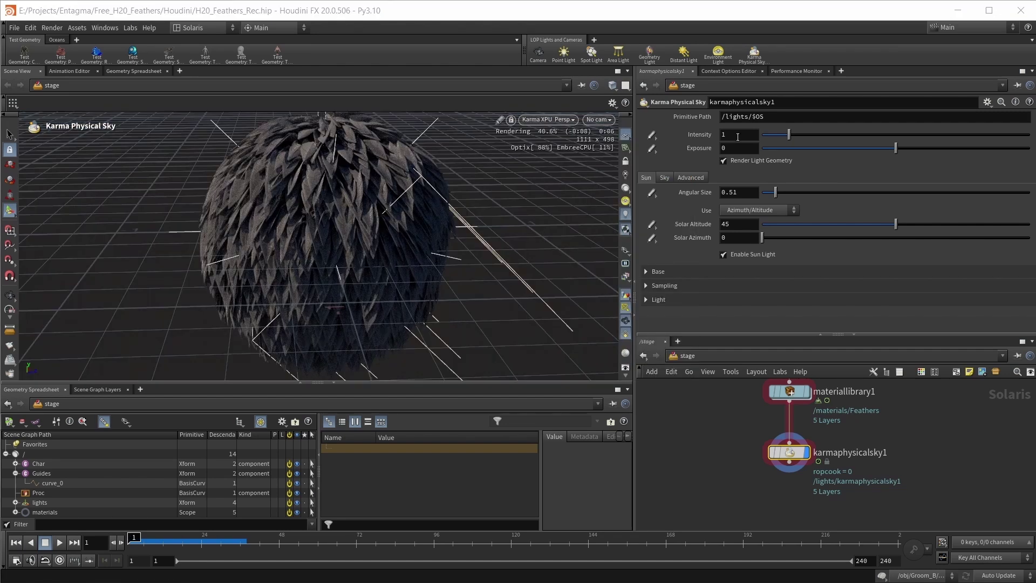
Set the Karma Physical Sky's exposure to 2
left_click(740, 148)
type("2")
key("Return")
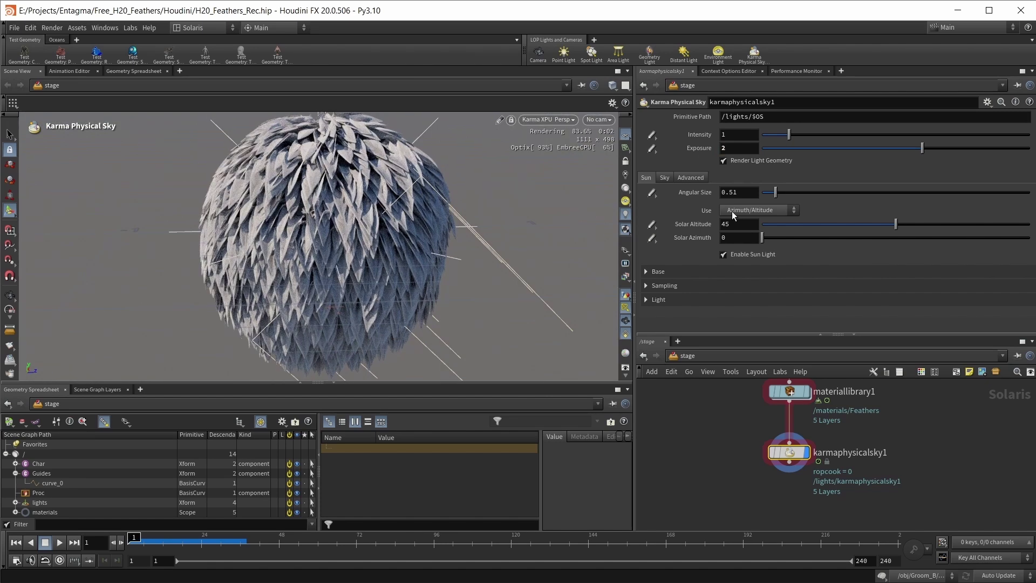
Set the Karma Physical Sky's exposure to 1.5
left_click(740, 148)
type("1.5")
key("Return")
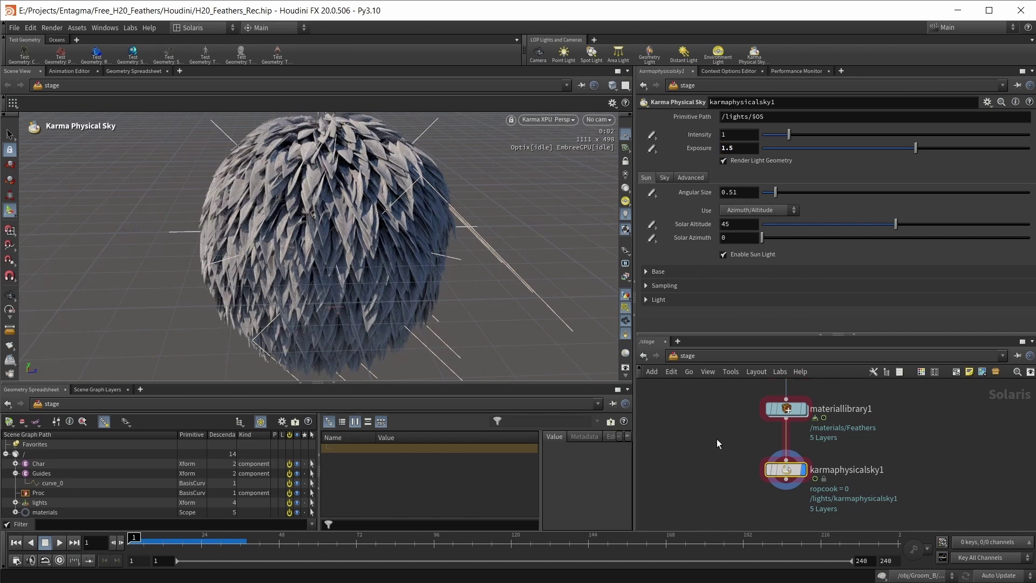
Open the Feathers material's network inside the material library and add a Karma Hair shader node
double_click(790, 393)
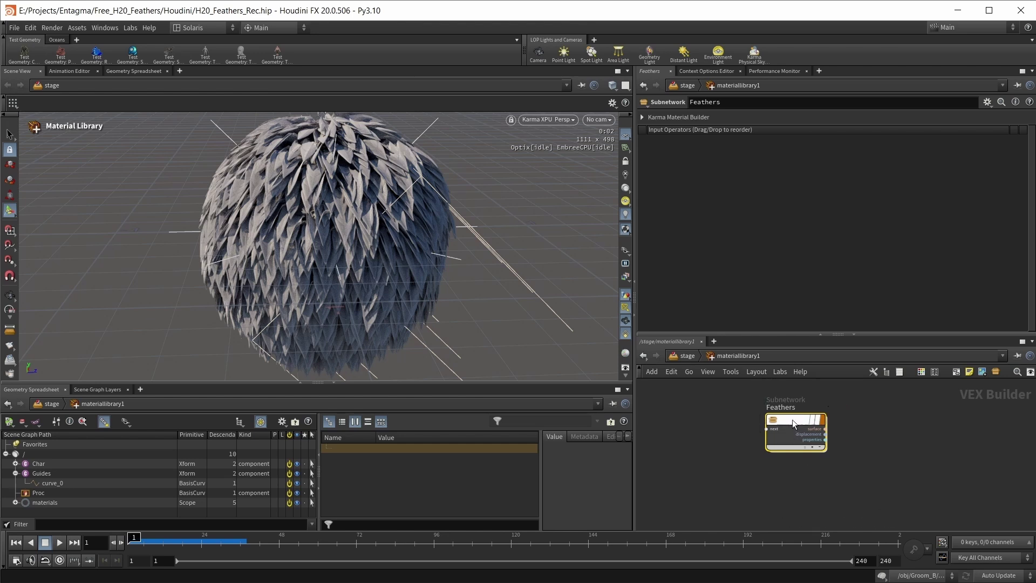
double_click(792, 419)
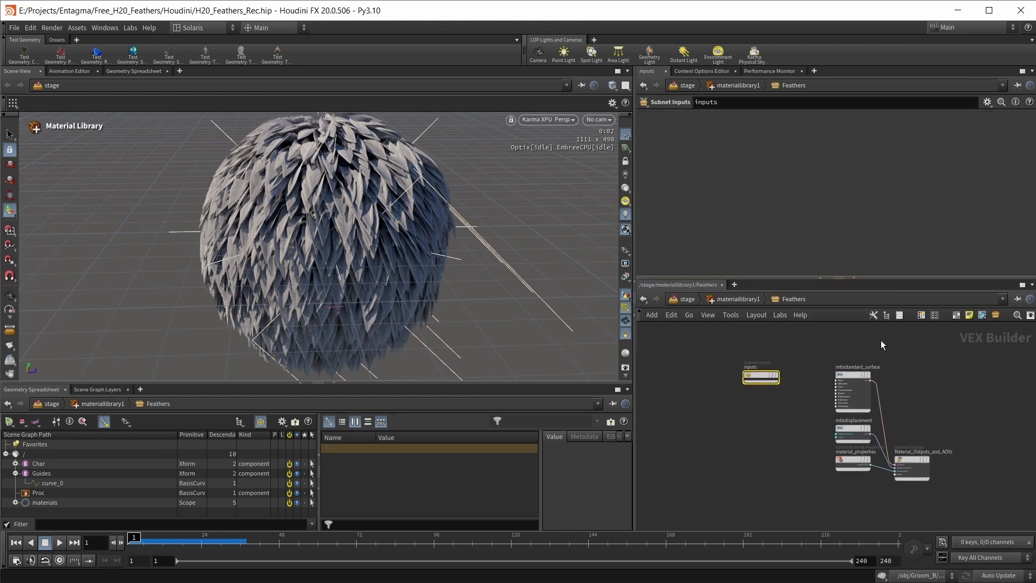
scroll(896, 368, "up", 2)
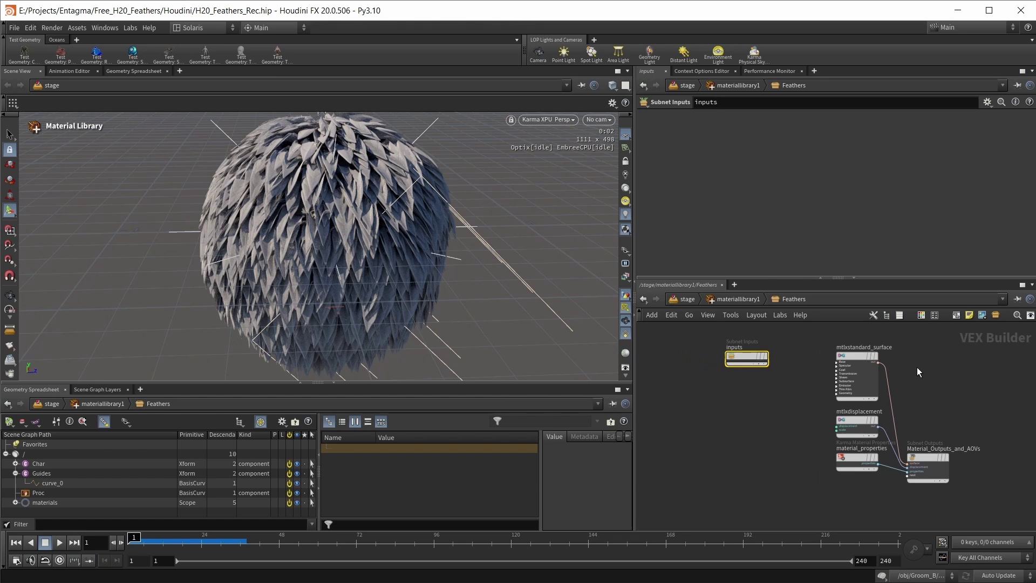
scroll(918, 373, "up", 1)
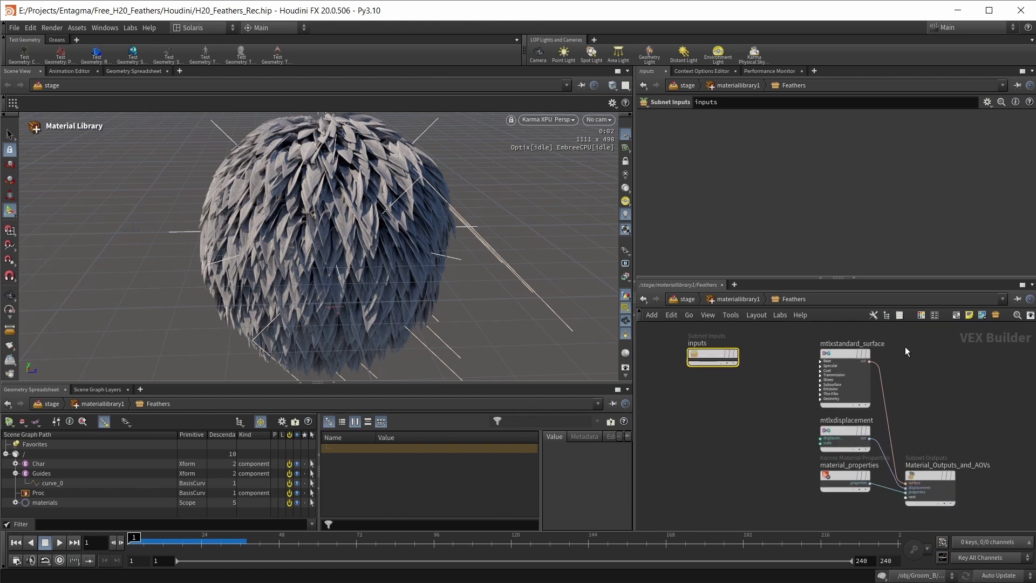
left_click(846, 400)
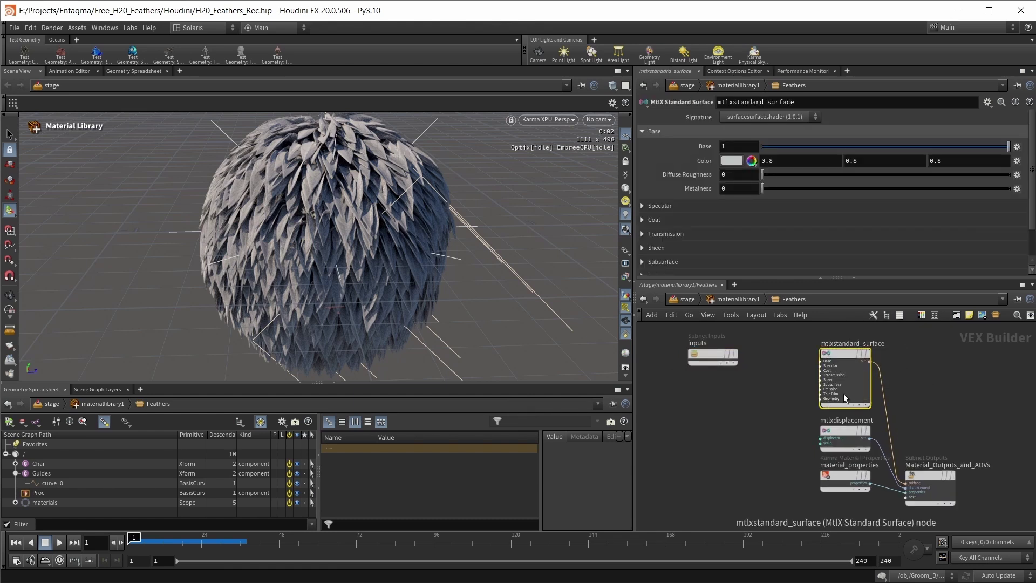
middle_click_drag(795, 380, 795, 398)
key("Tab")
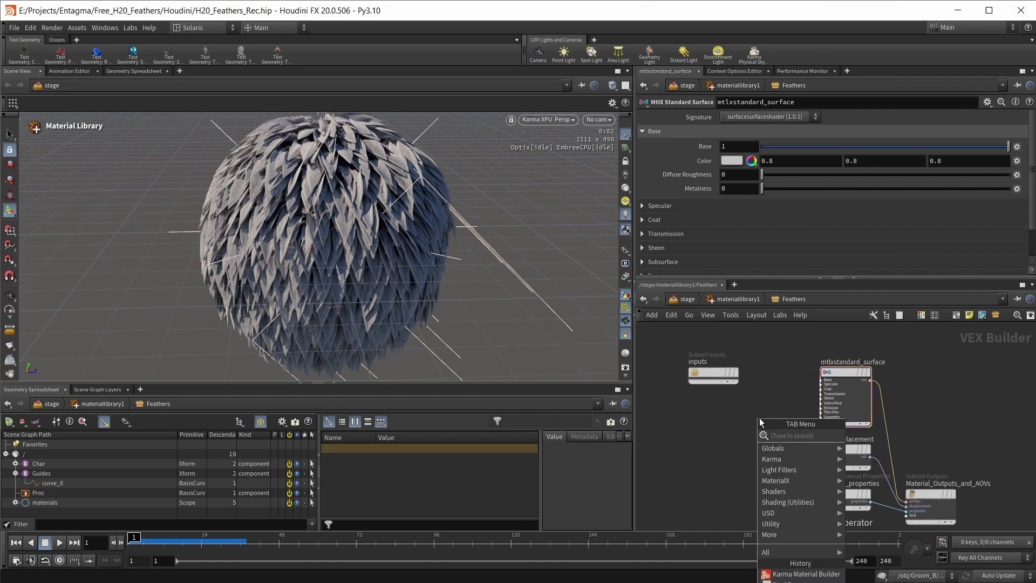
type("karma ha")
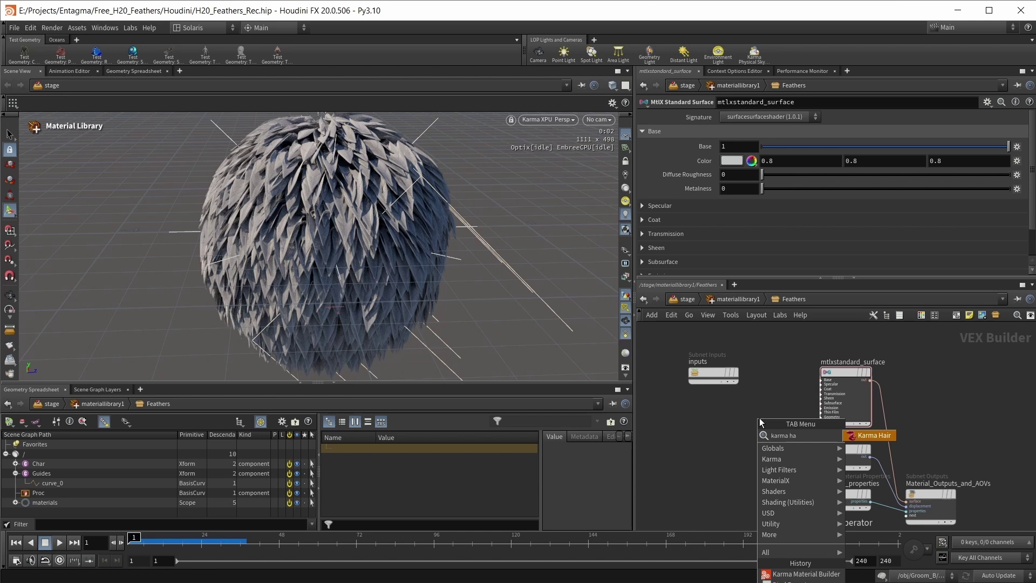
key("Return")
left_click(786, 398)
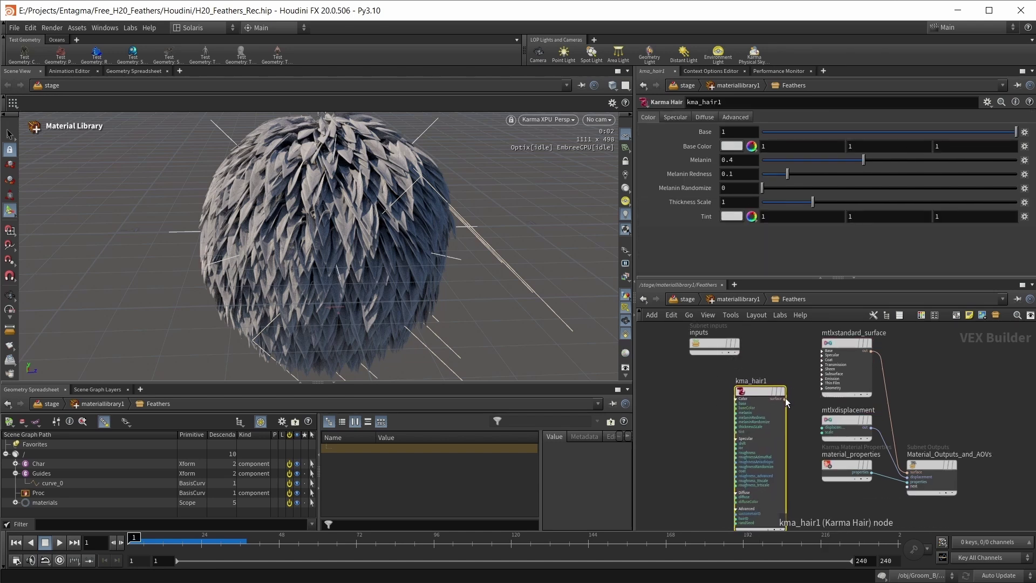
Connect the Karma Hair node's surface output to the material output's surface input and remove the MtlX Standard Surface node
left_click(786, 399)
left_click(908, 473)
left_click(856, 349)
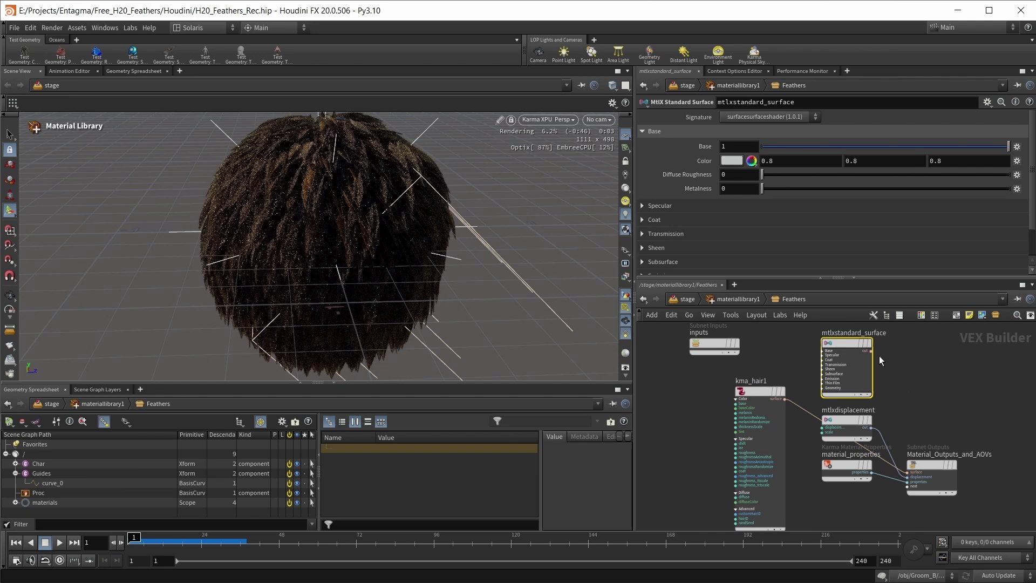
key("Delete")
left_click_drag(748, 402, 772, 380)
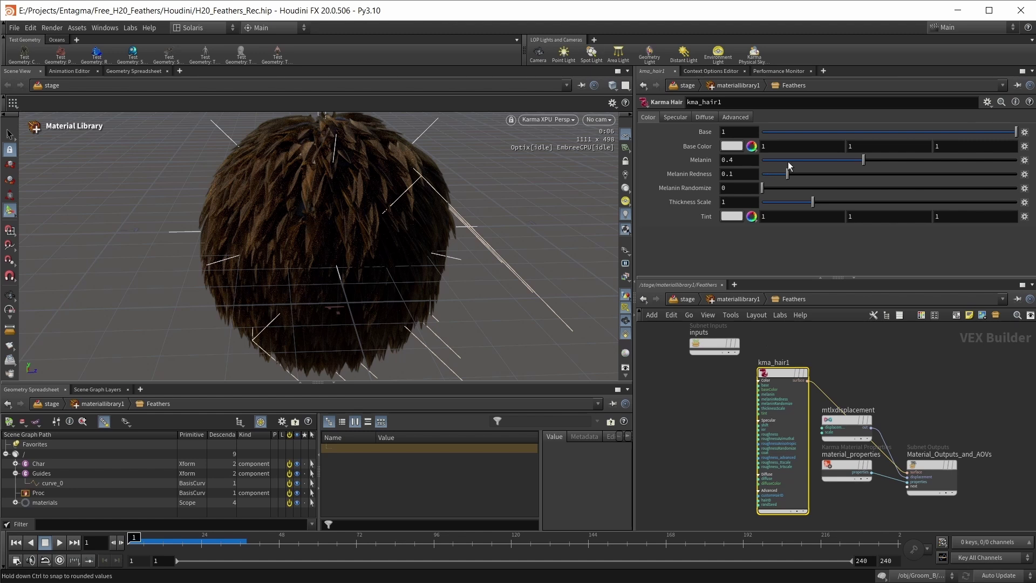
Set the Karma Hair shader's Melanin to 0 and its Diffuse amount to 0.5
left_click_drag(791, 160, 705, 162)
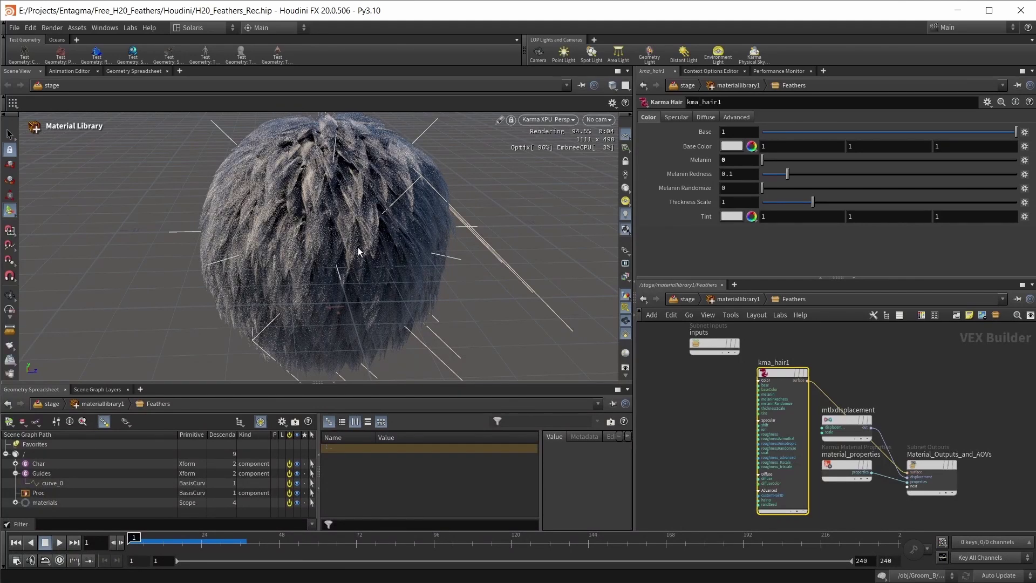
left_click(706, 117)
left_click_drag(768, 133, 877, 134)
left_click_drag(750, 132, 727, 144)
type("5")
key("Return")
Add a MtlX Image node beside the Karma Hair node in the Feathers material network
key("Tab")
type("image")
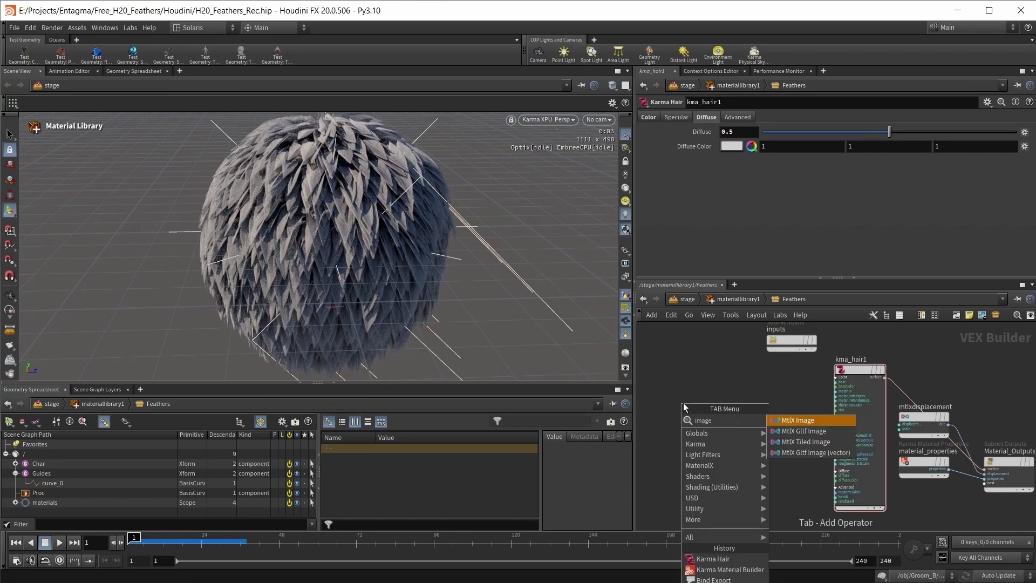
left_click(795, 421)
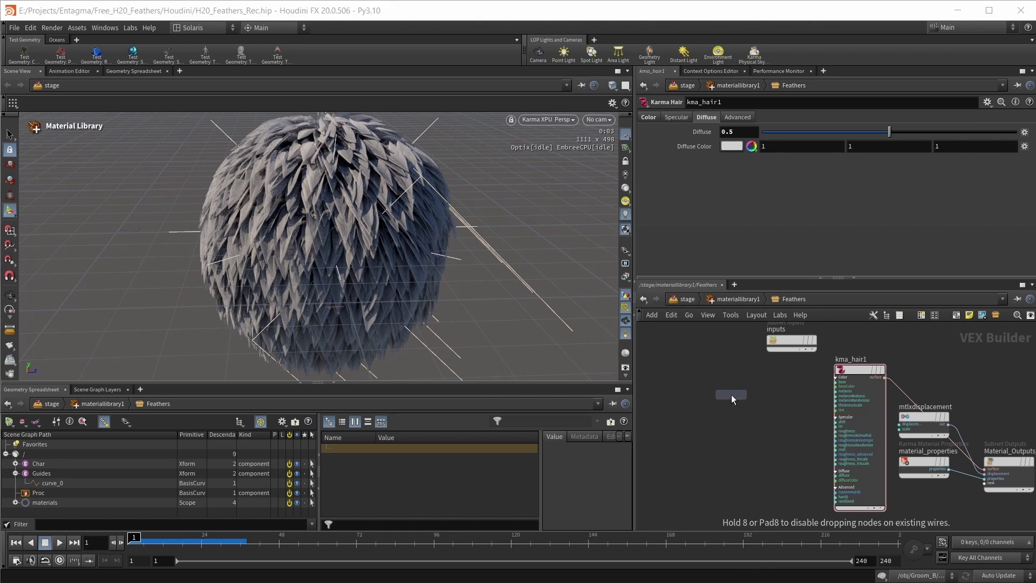
left_click(731, 394)
Load $HIP/ref/004799_full.jpg into the MtlX Image node and set its file color space to sRGB texture (srgb_tx)
left_click(422, 199)
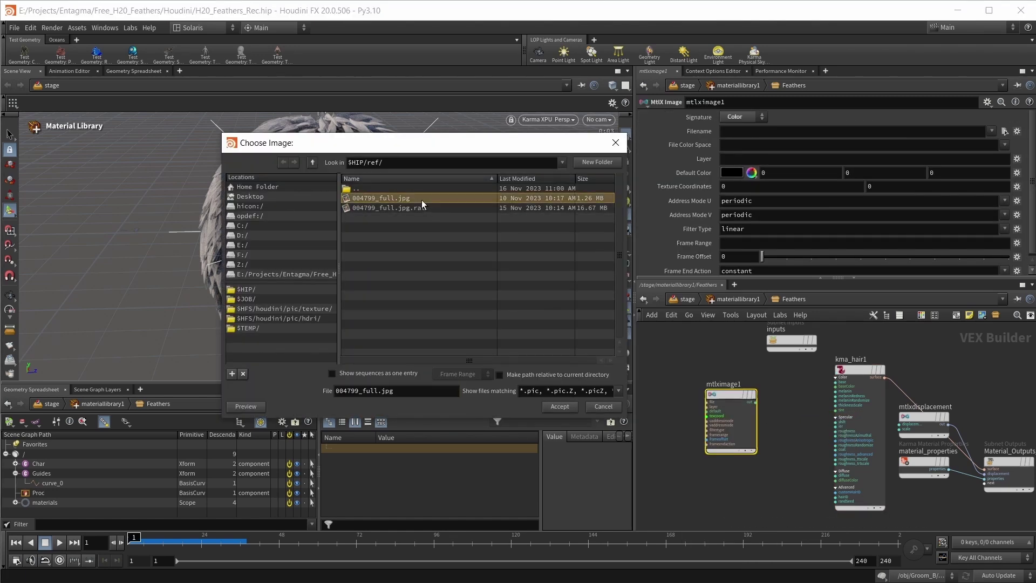
left_click(561, 407)
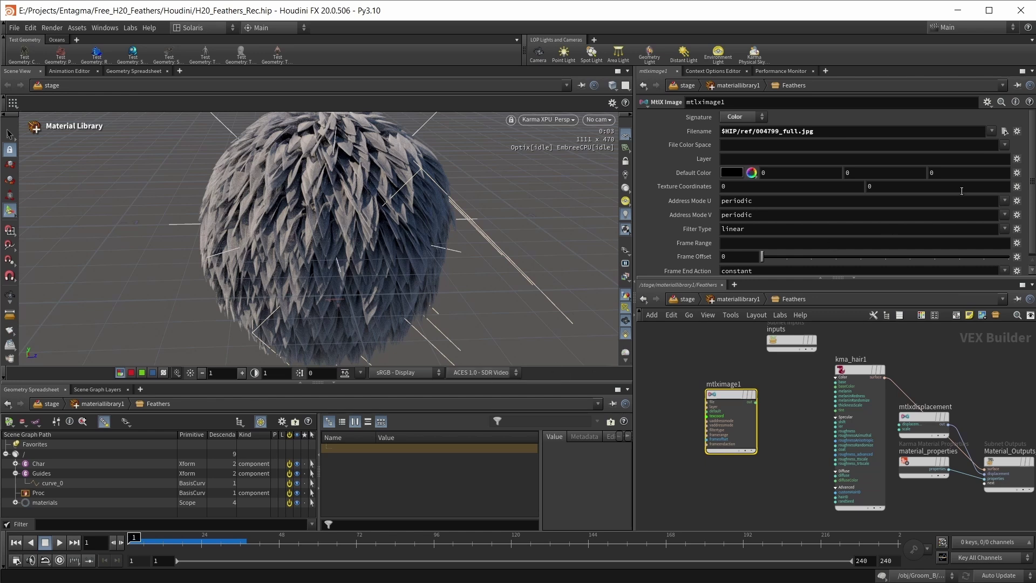
left_click(1005, 145)
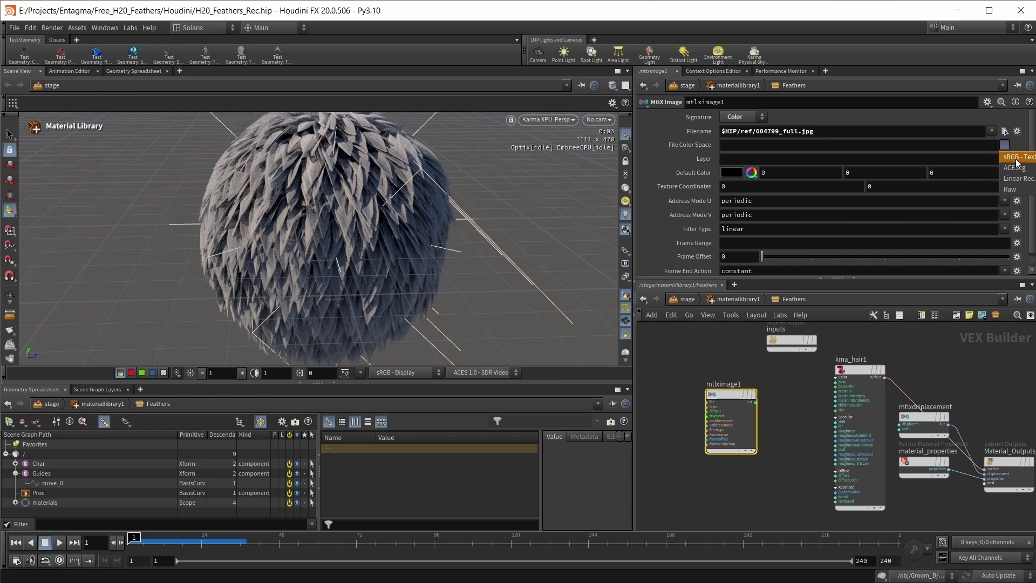
left_click(1017, 157)
Connect the image node's output to both the base color and diffuse color inputs of the Karma Hair shader
scroll(776, 429, "up", 1)
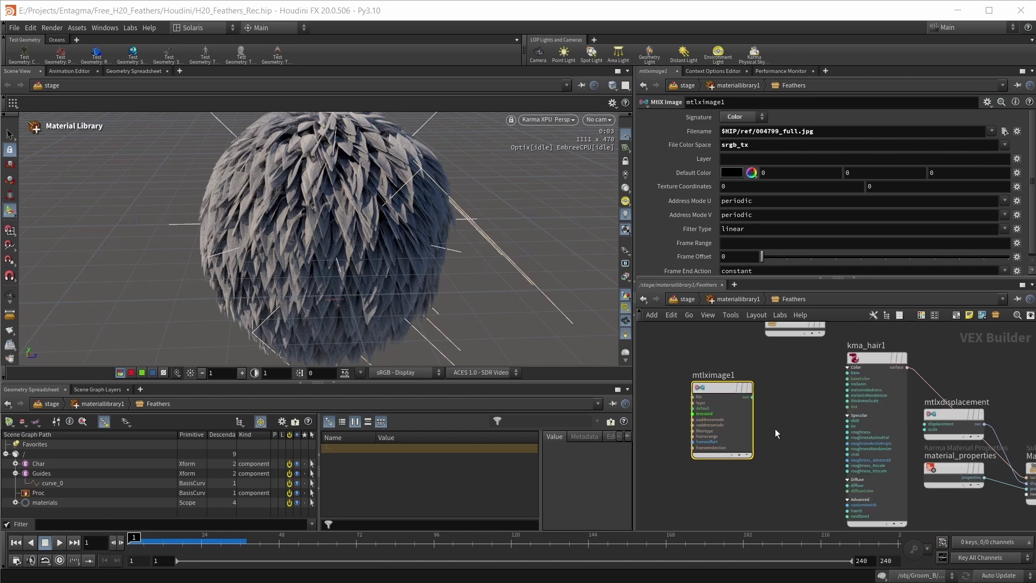
left_click_drag(756, 400, 847, 379)
middle_click_drag(807, 447, 804, 408)
left_click_drag(749, 358, 824, 455)
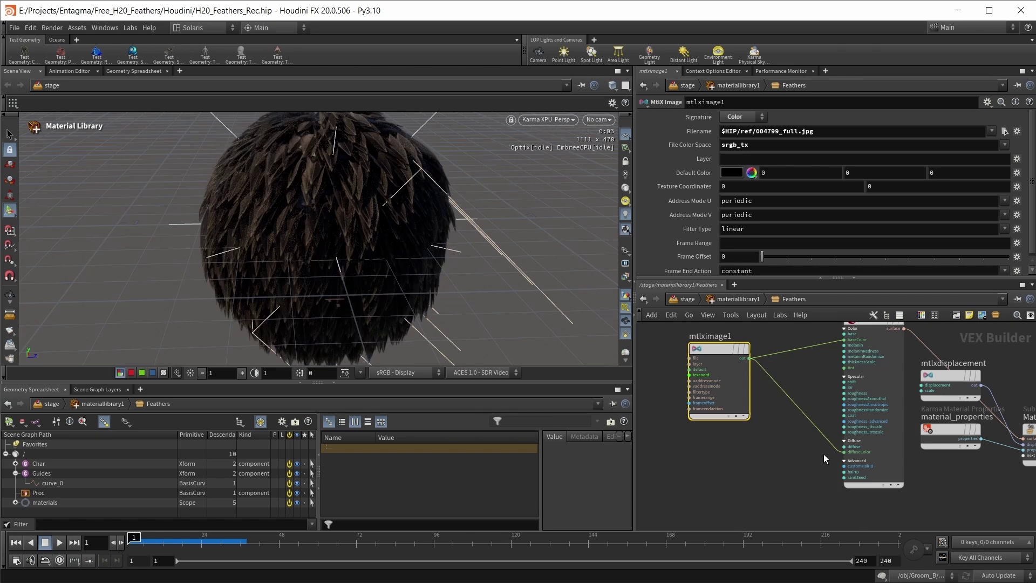
scroll(356, 246, "down", 1)
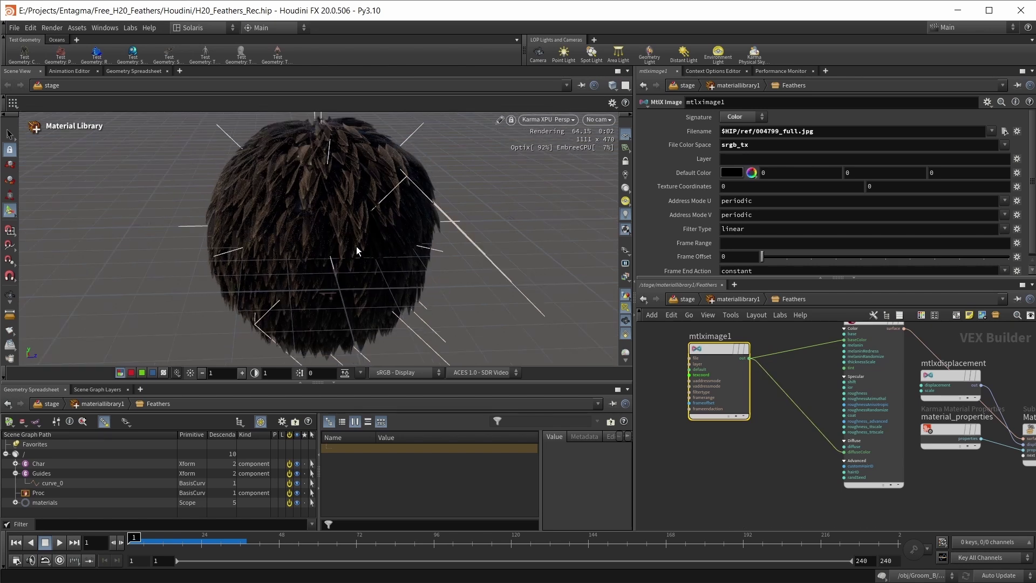